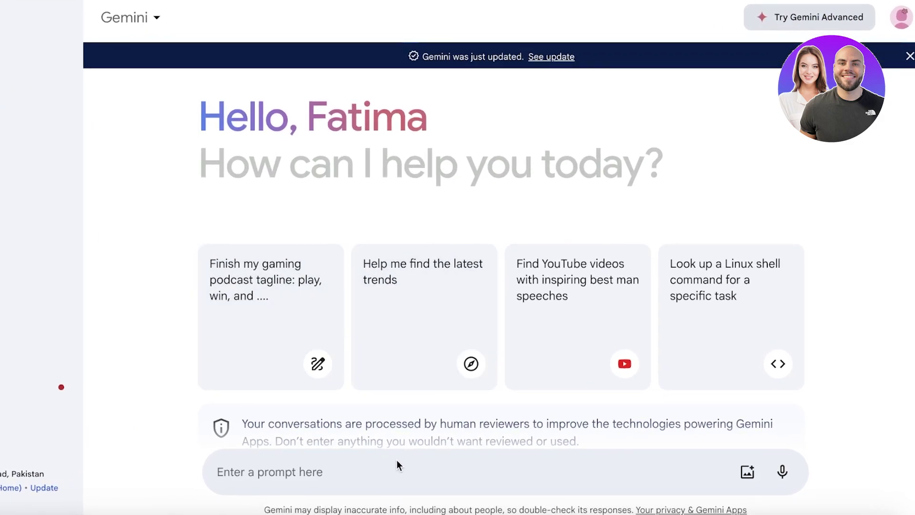
# Clear the podcast tagline suggestion out of the Gemini prompt box
pyautogui.scroll(-2, 620, 367)
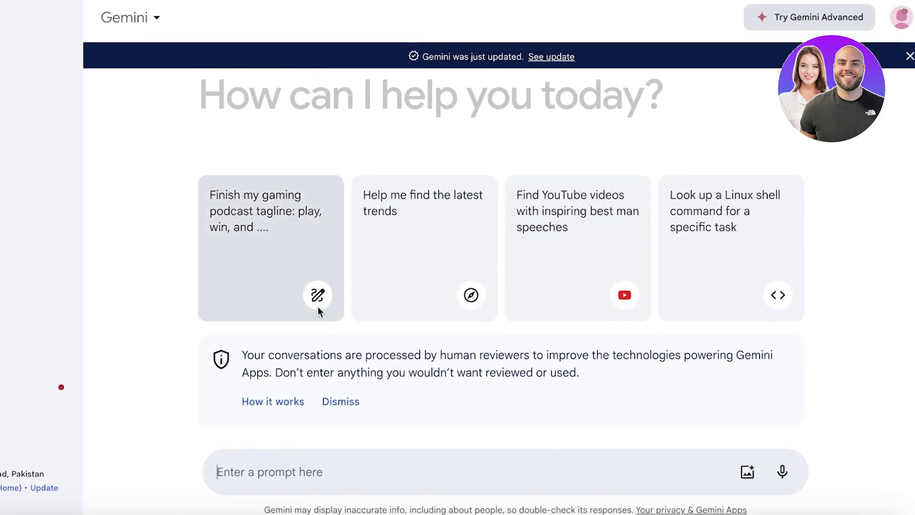
pyautogui.click(287, 224)
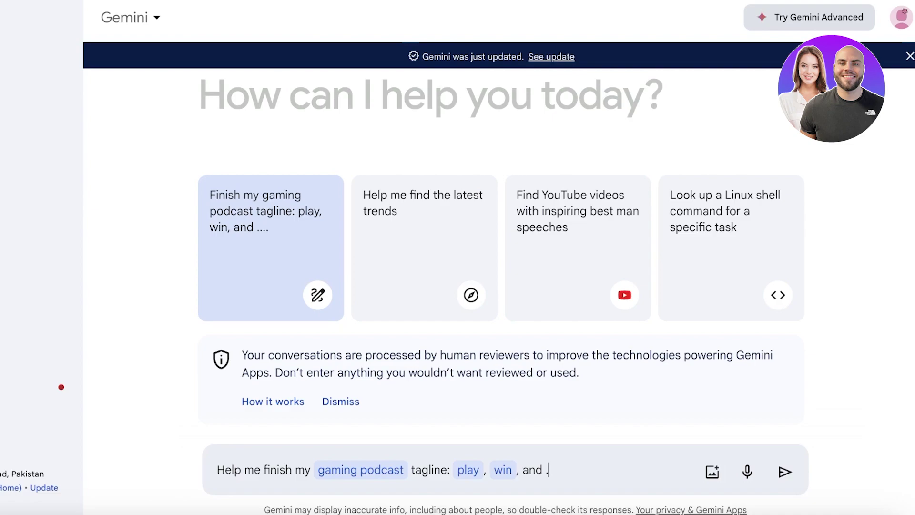
pyautogui.press('BackSpace')
pyautogui.press('BackSpace')
pyautogui.press('BackSpace')
pyautogui.press('BackSpace')
pyautogui.press('BackSpace')
pyautogui.press('BackSpace')
pyautogui.press('BackSpace')
pyautogui.press('BackSpace')
pyautogui.press('BackSpace')
pyautogui.press('BackSpace')
pyautogui.press('BackSpace')
pyautogui.press('BackSpace')
pyautogui.press('BackSpace')
pyautogui.press('BackSpace')
pyautogui.press('BackSpace')
pyautogui.press('BackSpace')
pyautogui.press('BackSpace')
pyautogui.press('BackSpace')
pyautogui.press('BackSpace')
pyautogui.press('BackSpace')
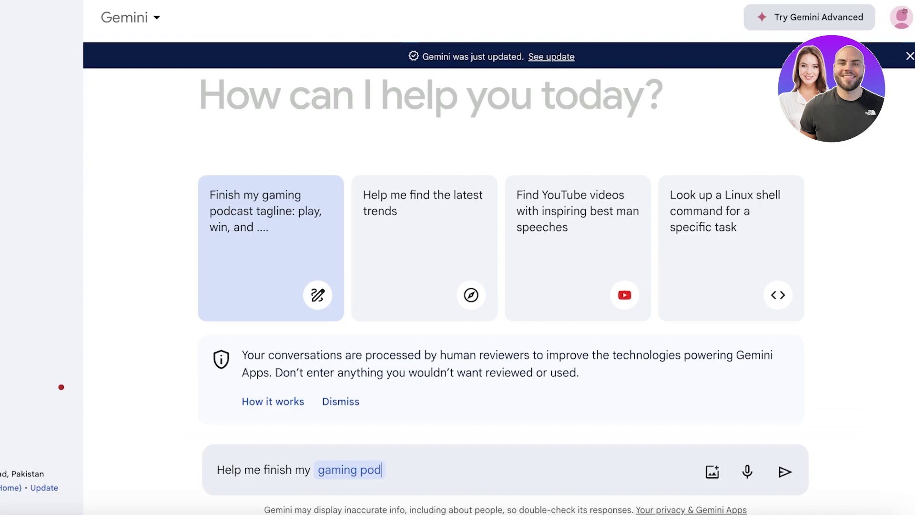
pyautogui.press('BackSpace')
pyautogui.press('BackSpace')
pyautogui.press('BackSpace')
pyautogui.press('BackSpace')
pyautogui.press('BackSpace')
pyautogui.press('BackSpace')
pyautogui.press('BackSpace')
pyautogui.press('BackSpace')
pyautogui.press('BackSpace')
pyautogui.press('BackSpace')
pyautogui.press('BackSpace')
pyautogui.press('BackSpace')
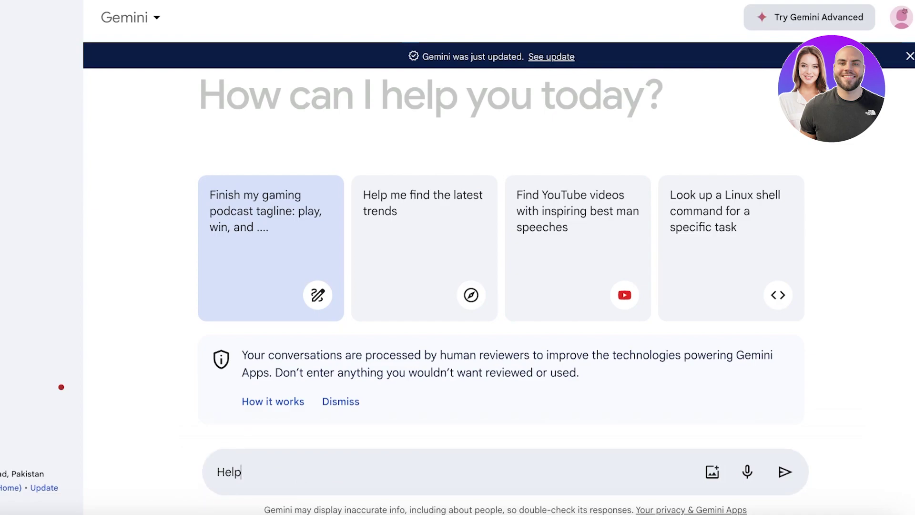
pyautogui.press('BackSpace')
pyautogui.press('BackSpace')
pyautogui.press('BackSpace')
pyautogui.press('BackSpace')
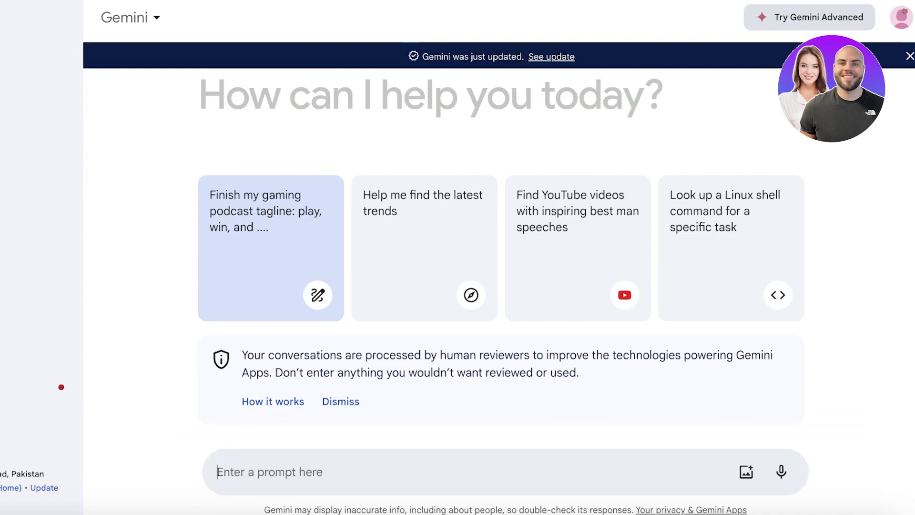
# Attach WESTTOP03306_1.webp from the Desktop's Product Images folder to the prompt
pyautogui.click(743, 471)
pyautogui.click(602, 389)
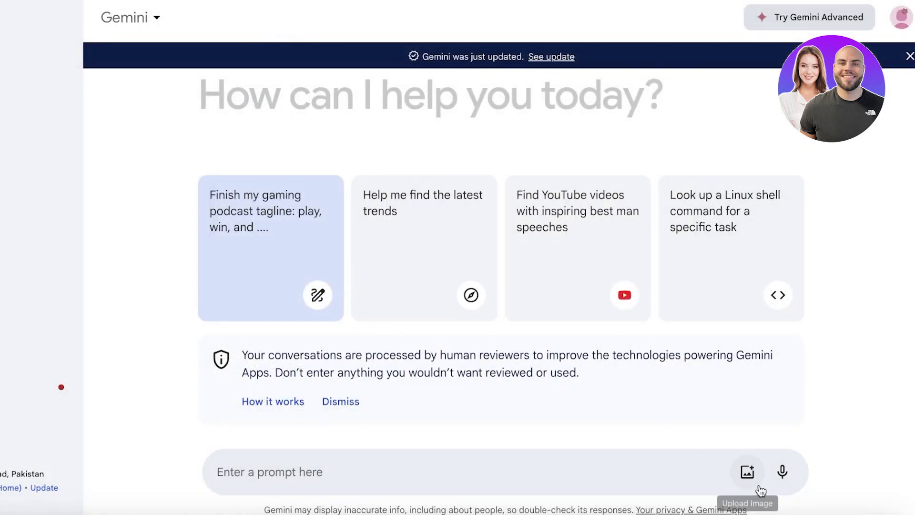
pyautogui.click(760, 488)
pyautogui.click(144, 157)
pyautogui.click(156, 135)
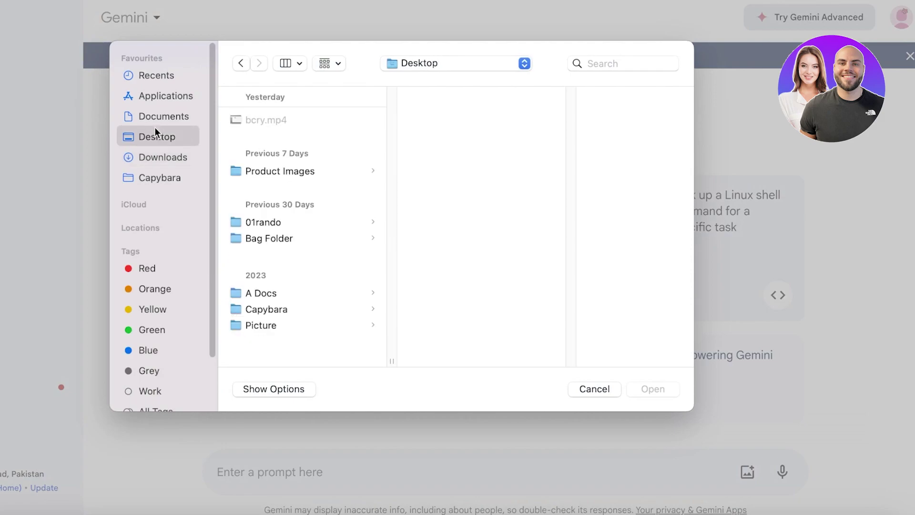
pyautogui.click(290, 168)
pyautogui.click(470, 252)
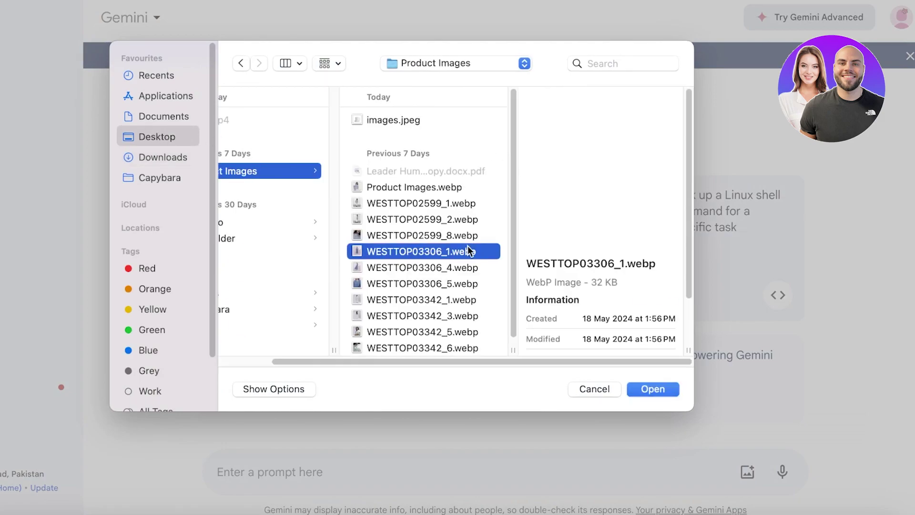
pyautogui.click(653, 389)
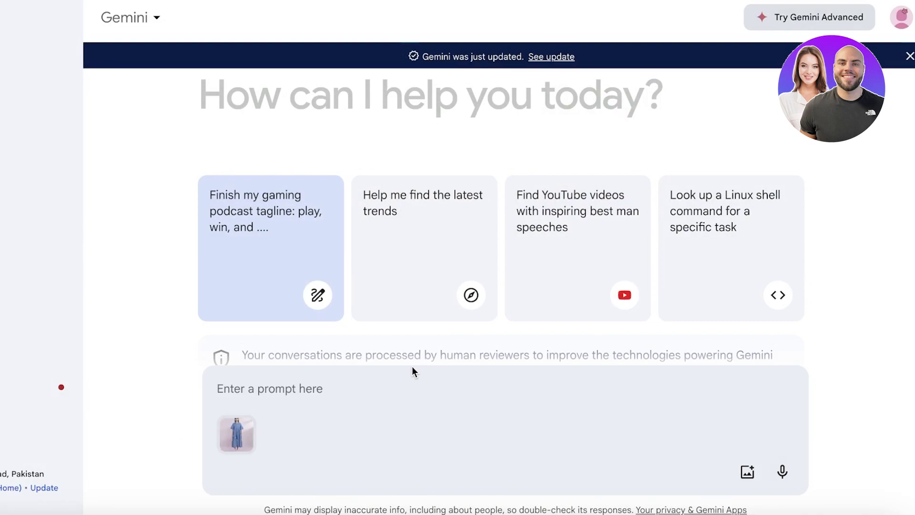
# Send the prompt 'find to more images like this' with the attached photo
pyautogui.write('Build anoth')
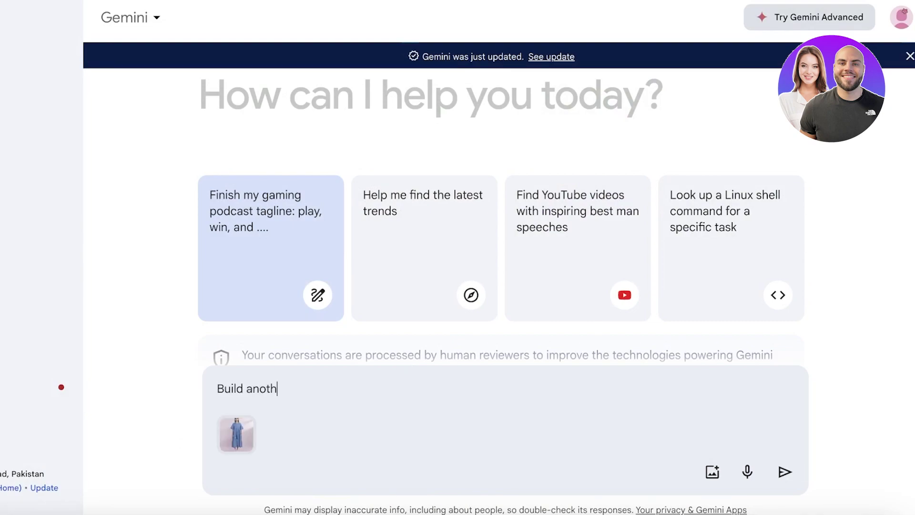
pyautogui.press('BackSpace')
pyautogui.press('BackSpace')
pyautogui.press('BackSpace')
pyautogui.press('BackSpace')
pyautogui.press('BackSpace')
pyautogui.press('BackSpace')
pyautogui.press('BackSpace')
pyautogui.press('BackSpace')
pyautogui.press('BackSpace')
pyautogui.press('BackSpace')
pyautogui.press('BackSpace')
pyautogui.write('find to more images like this')
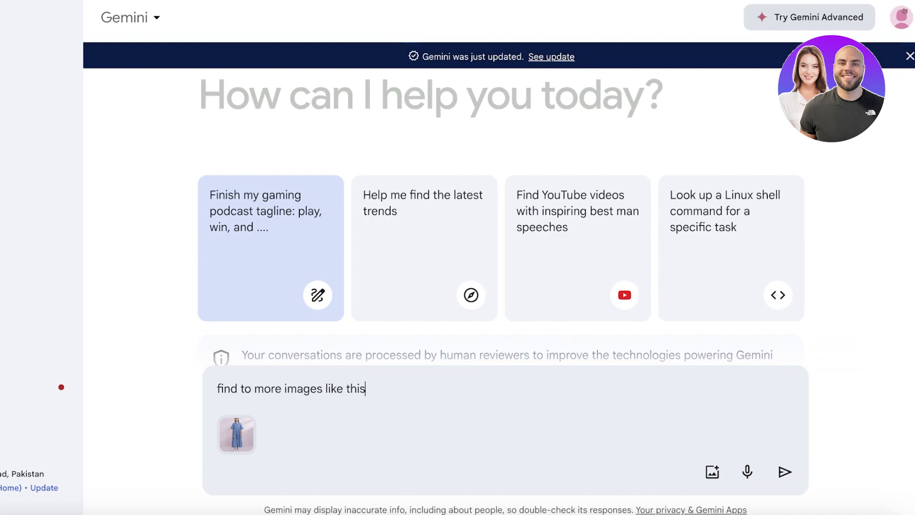
pyautogui.press('Return')
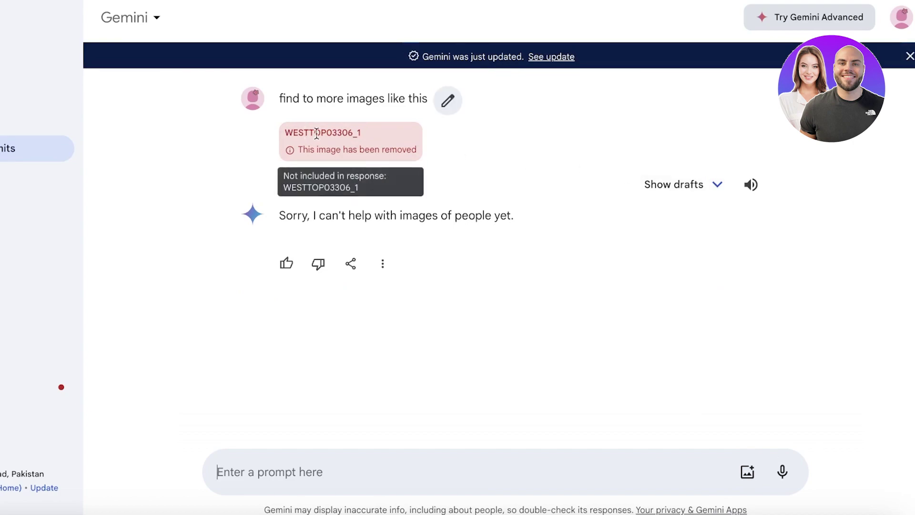
# Highlight Gemini's can't-help-with-people reply, then start a new chat
pyautogui.moveTo(285, 216); pyautogui.dragTo(656, 253)
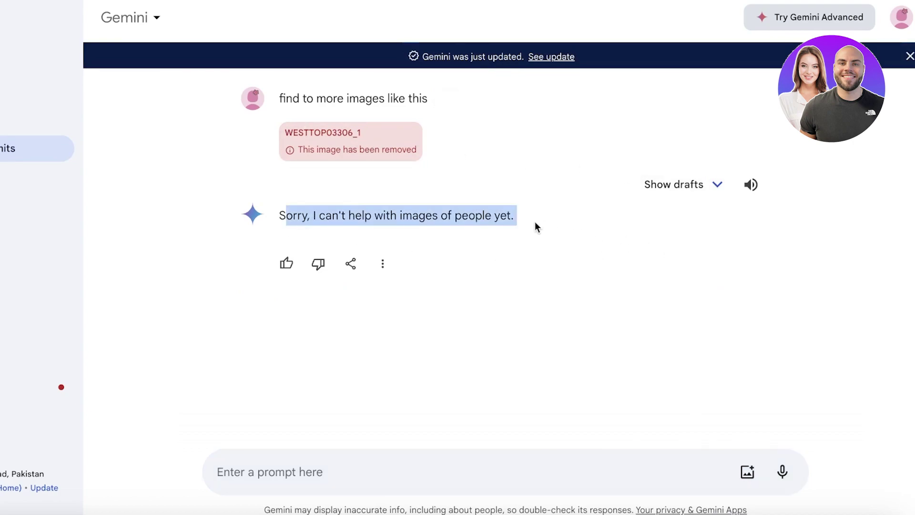
pyautogui.click(405, 218)
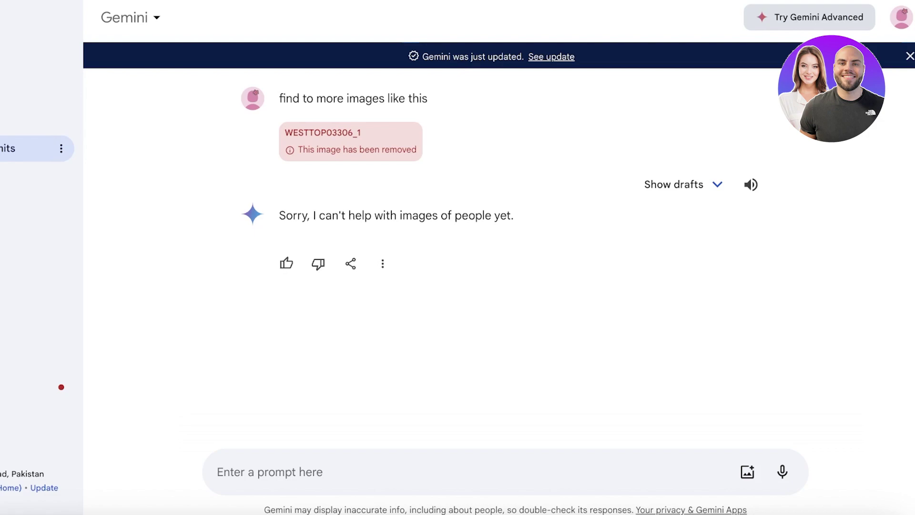
pyautogui.moveTo(308, 145)
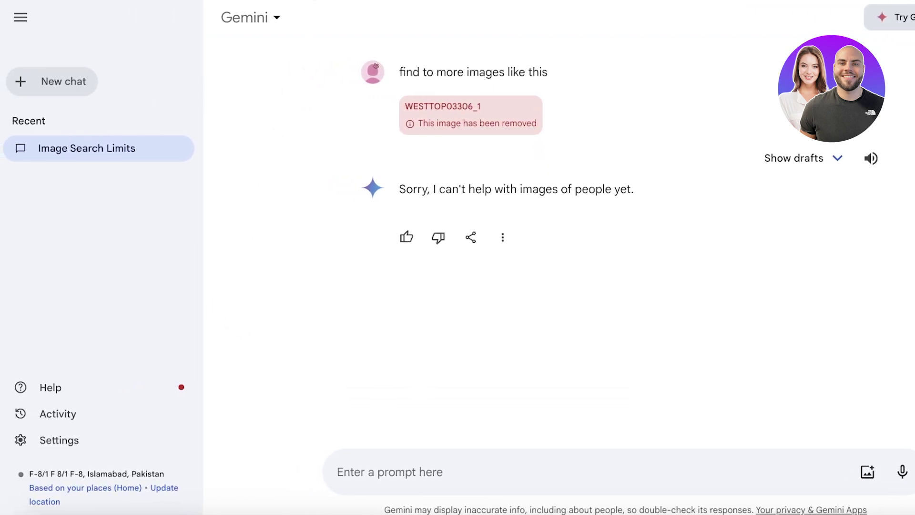
pyautogui.click(59, 90)
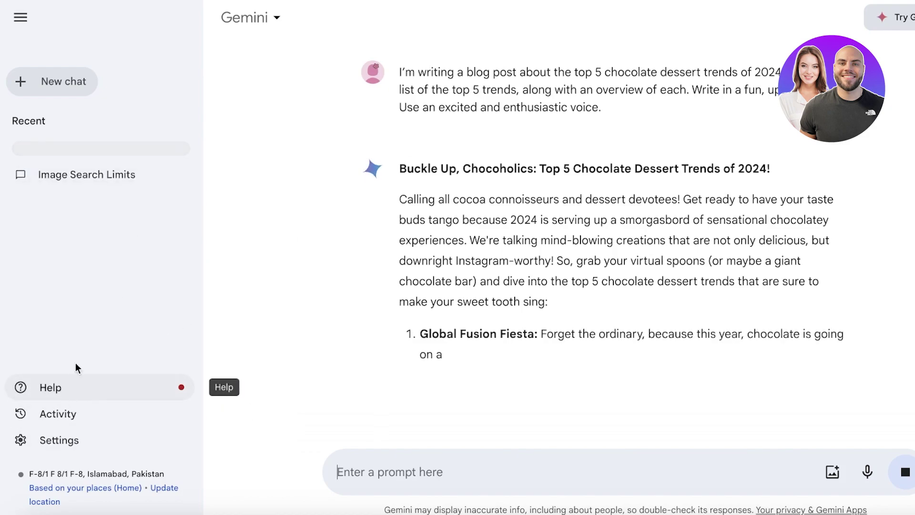
# Turn on and connect the Google Workspace extension in Gemini's Settings > Extensions
pyautogui.click(90, 450)
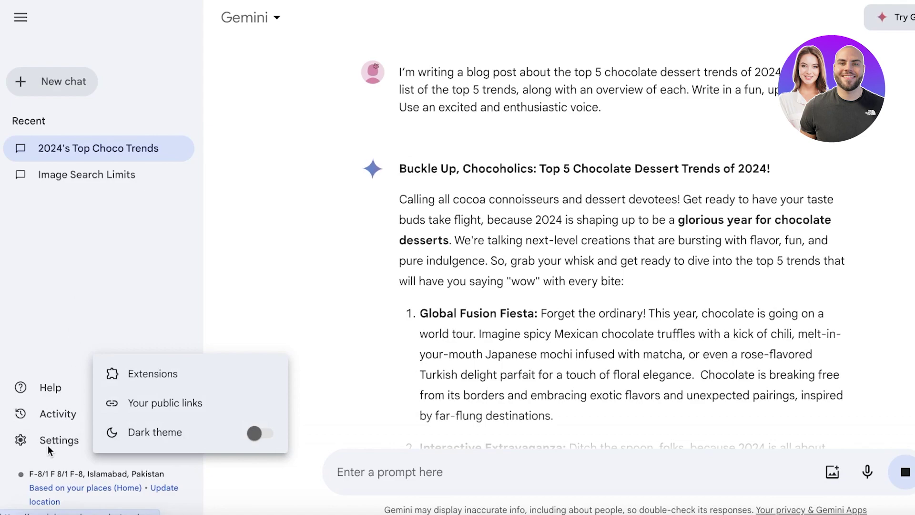
pyautogui.click(160, 374)
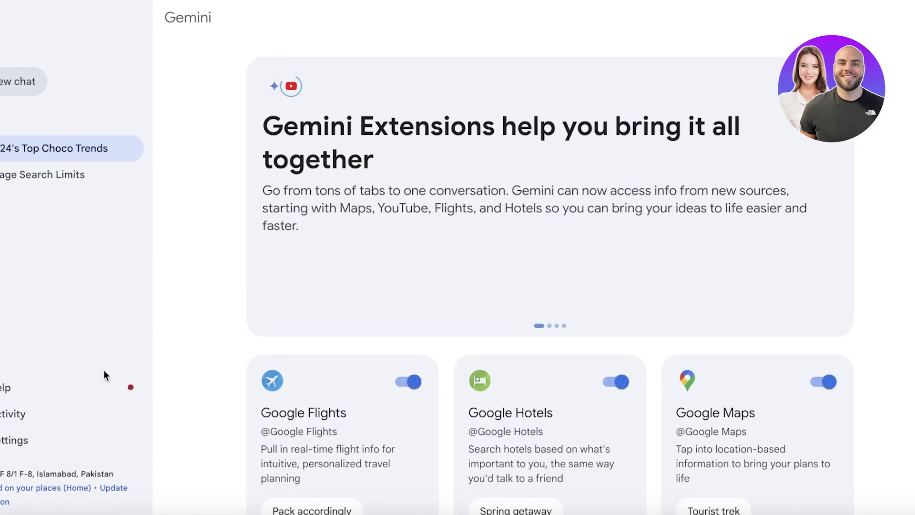
pyautogui.scroll(-4, 404, 144)
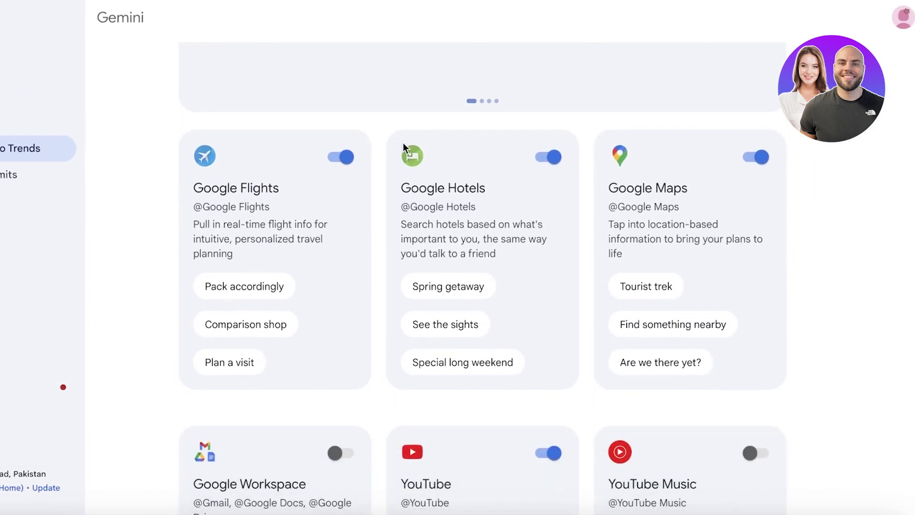
pyautogui.scroll(-4, 404, 144)
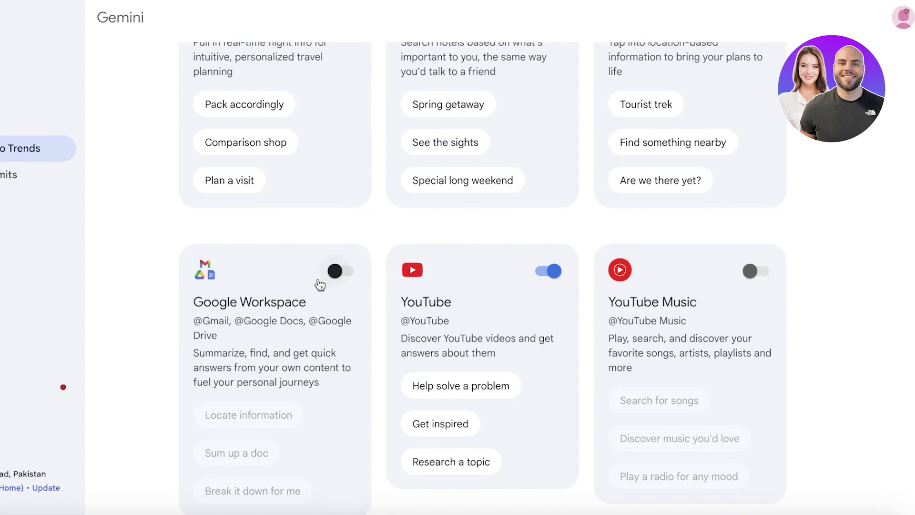
pyautogui.click(341, 271)
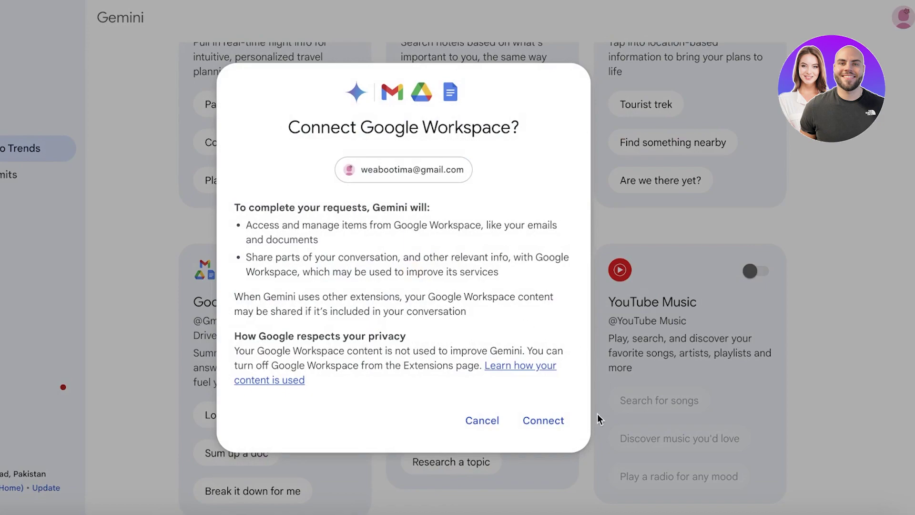
pyautogui.click(540, 428)
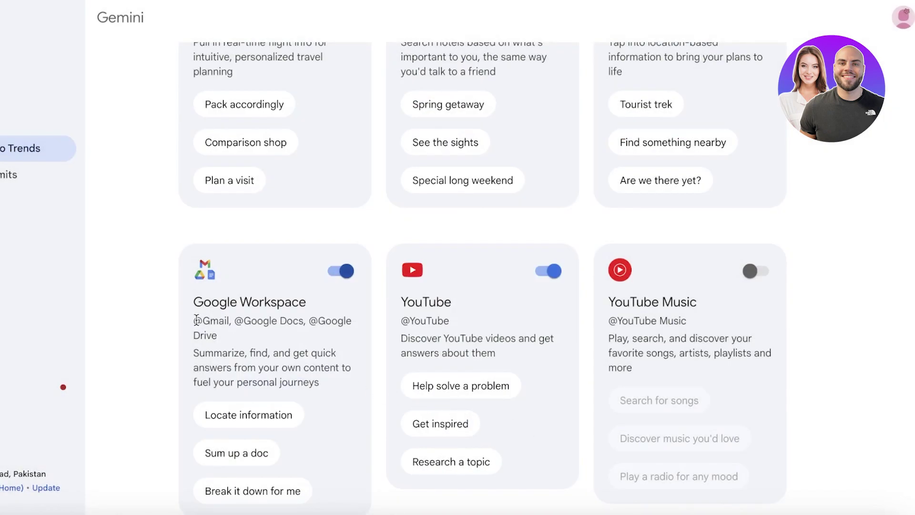
pyautogui.scroll(-2, 197, 320)
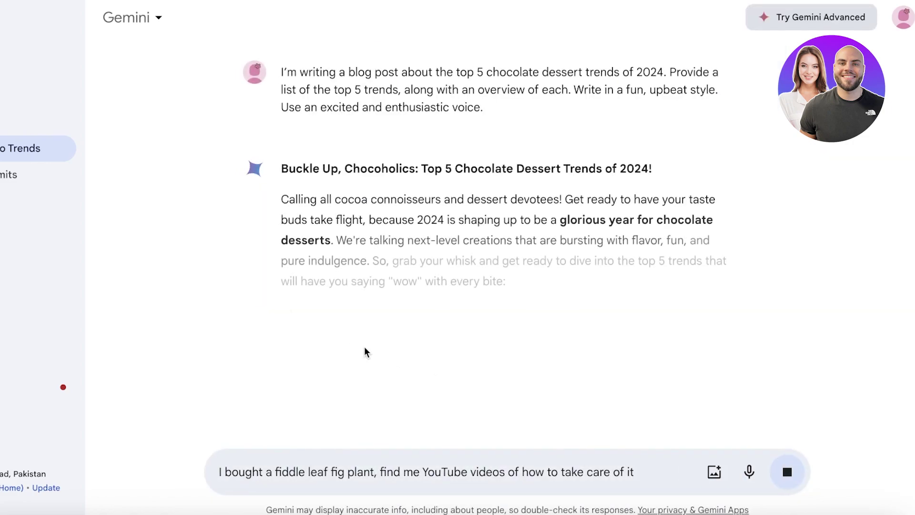
pyautogui.scroll(-1, 239, 296)
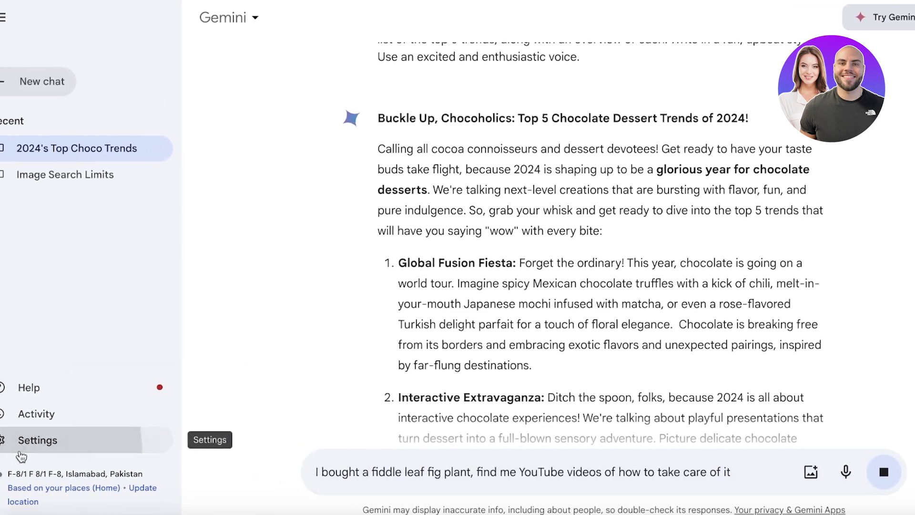
# View Your public links, then recheck the Google Workspace toggle on the Extensions page
pyautogui.click(38, 439)
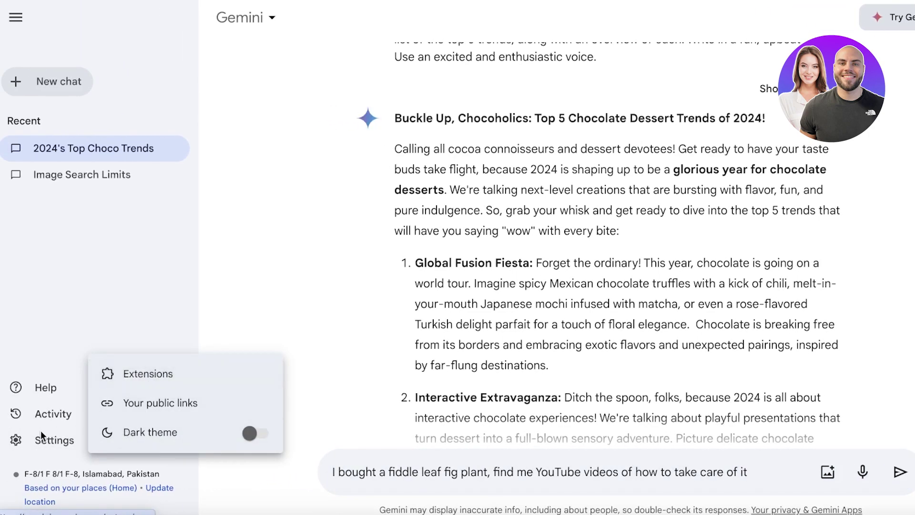
pyautogui.click(140, 404)
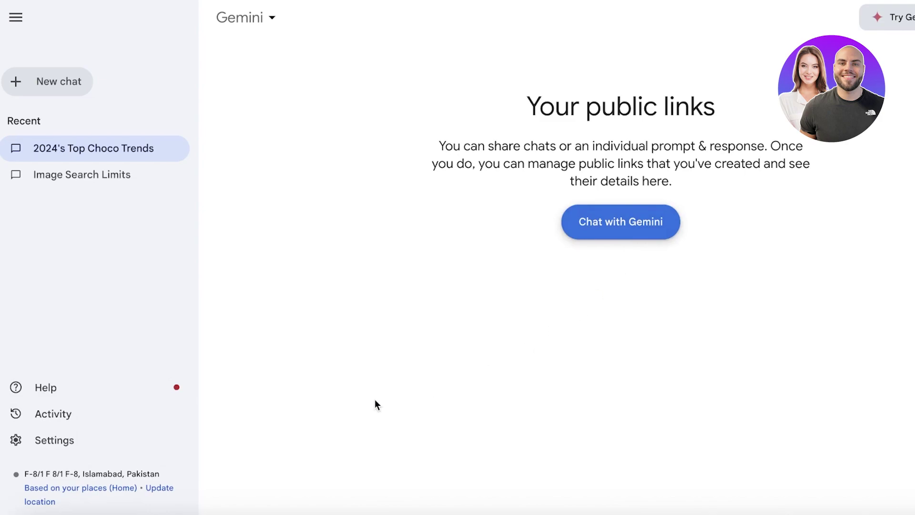
pyautogui.click(45, 440)
pyautogui.click(127, 376)
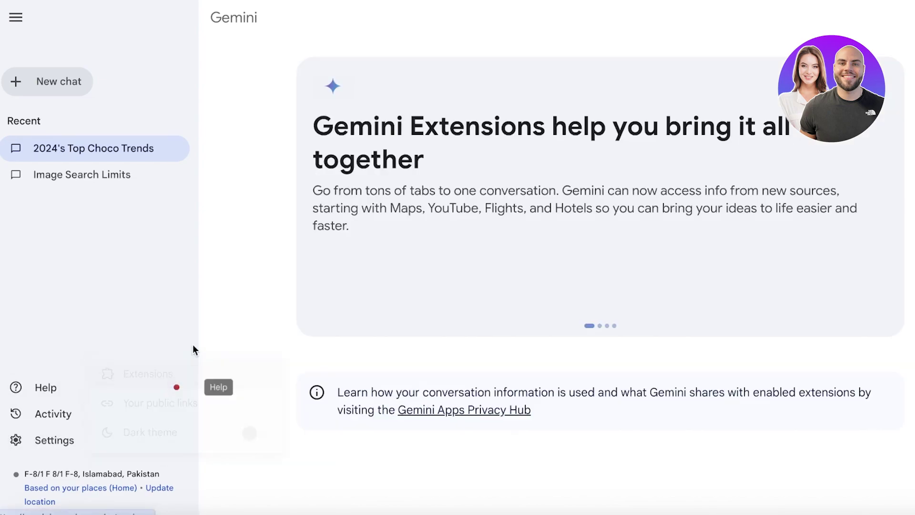
pyautogui.scroll(-10, 399, 298)
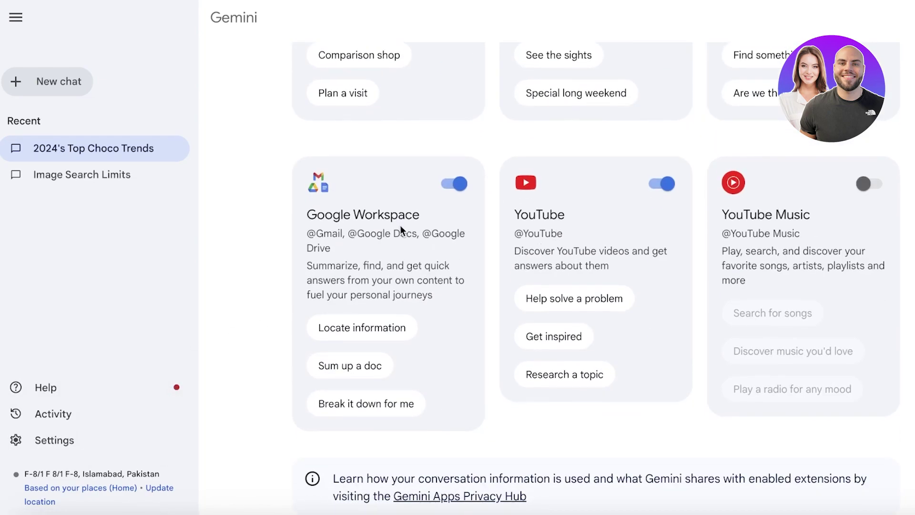
pyautogui.scroll(1, 399, 225)
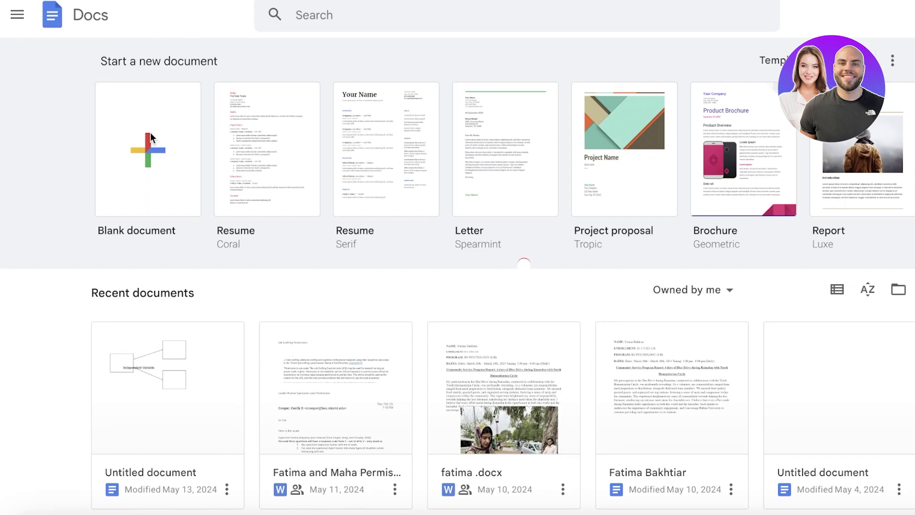
# Create a blank Google Docs document and preview its Meeting notes and Email draft chips
pyautogui.click(150, 134)
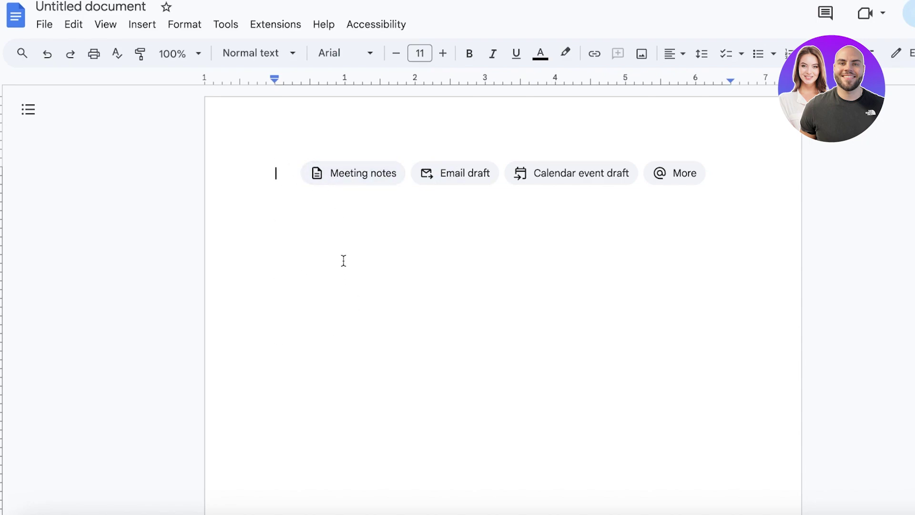
pyautogui.moveTo(469, 172)
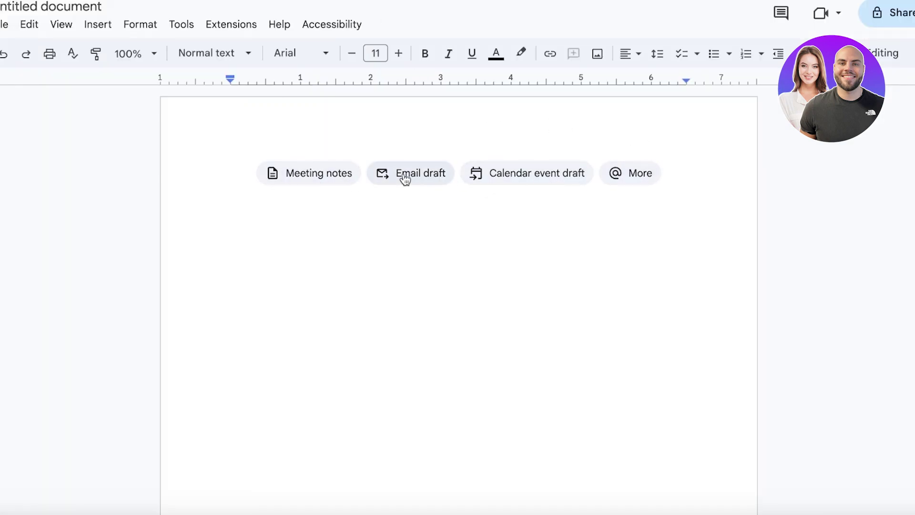
# Insert the Email draft template into the document and dismiss its tip
pyautogui.click(405, 178)
pyautogui.click(486, 195)
pyautogui.click(358, 350)
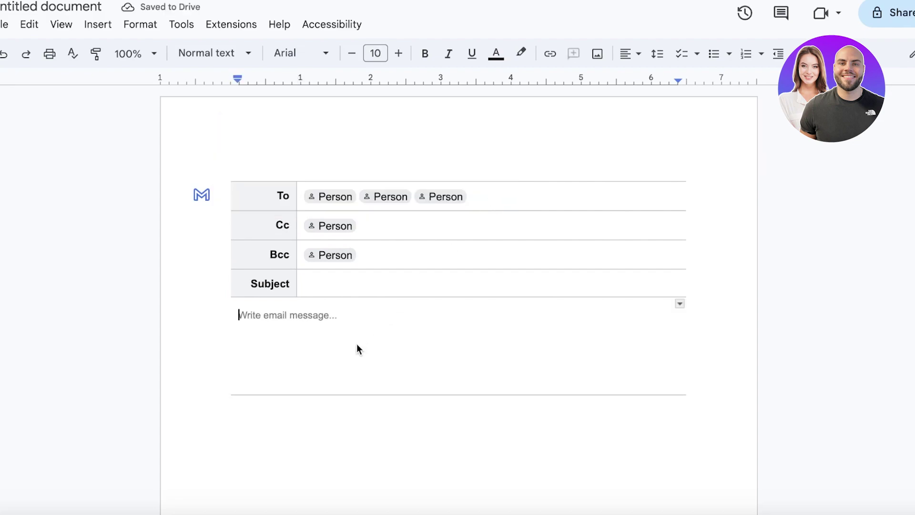
pyautogui.scroll(-4, 622, 371)
pyautogui.click(664, 288)
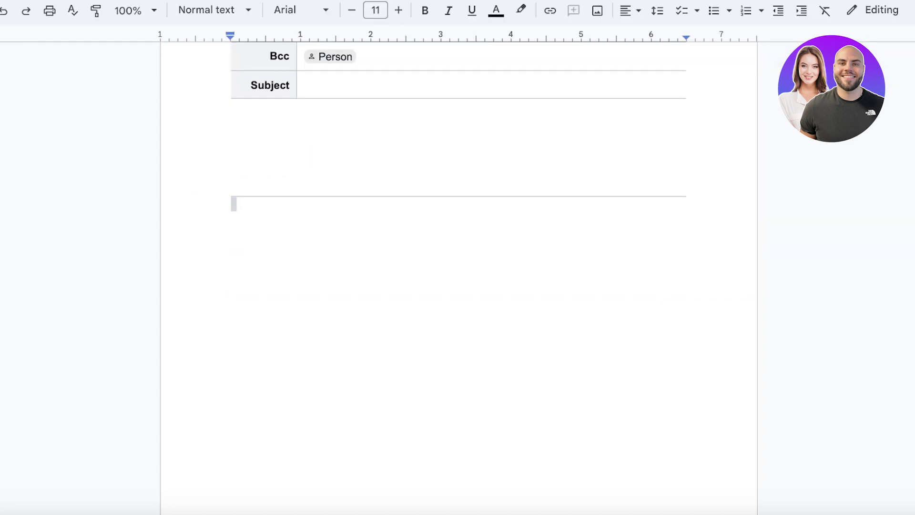
pyautogui.scroll(3, 241, 284)
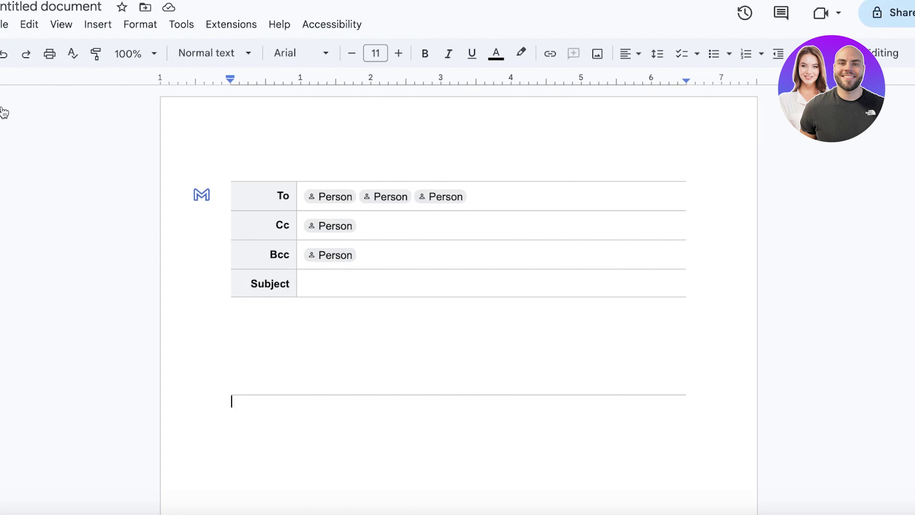
# Delete the email draft's contents and start a new document from the Report template
pyautogui.click(3, 113)
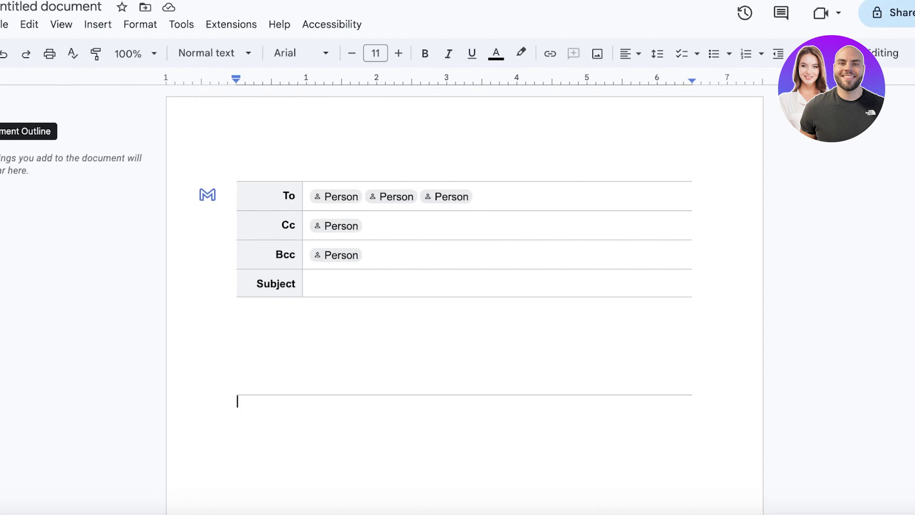
pyautogui.moveTo(266, 399); pyautogui.dragTo(123, 194)
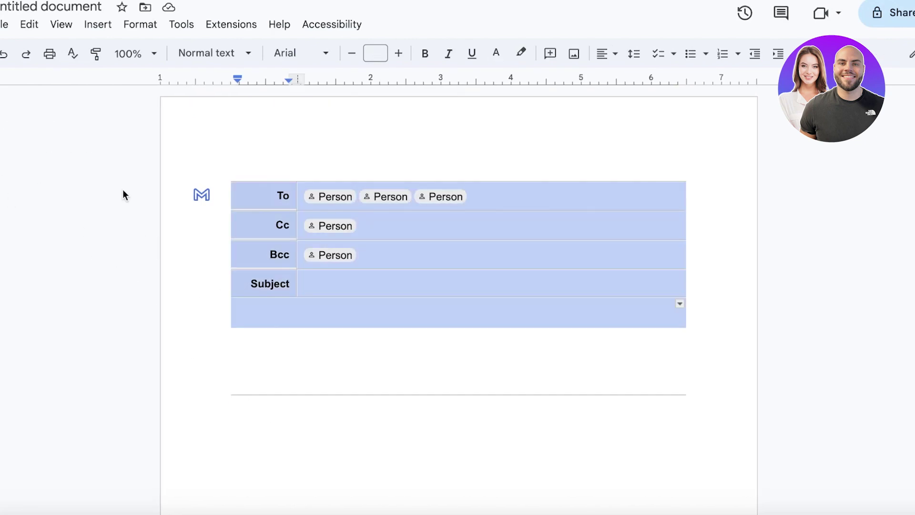
pyautogui.press('Delete')
pyautogui.click(404, 131)
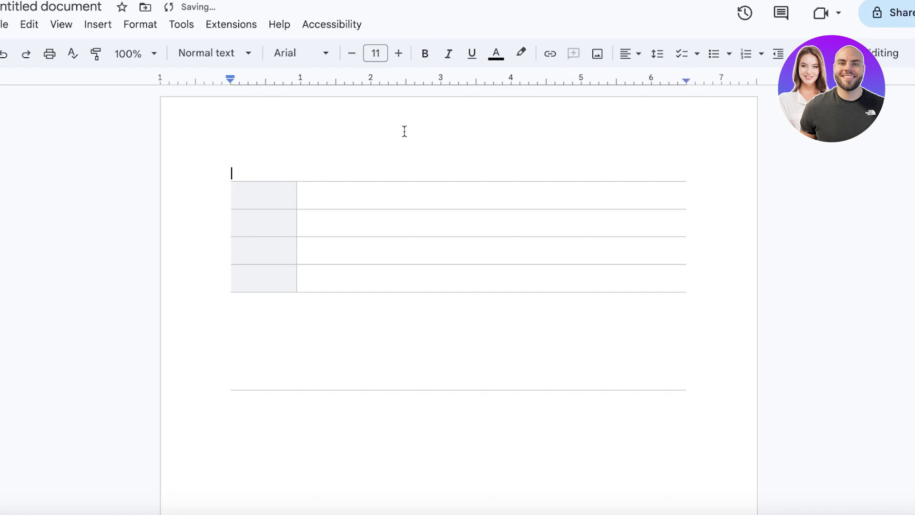
pyautogui.moveTo(404, 131); pyautogui.dragTo(625, 493)
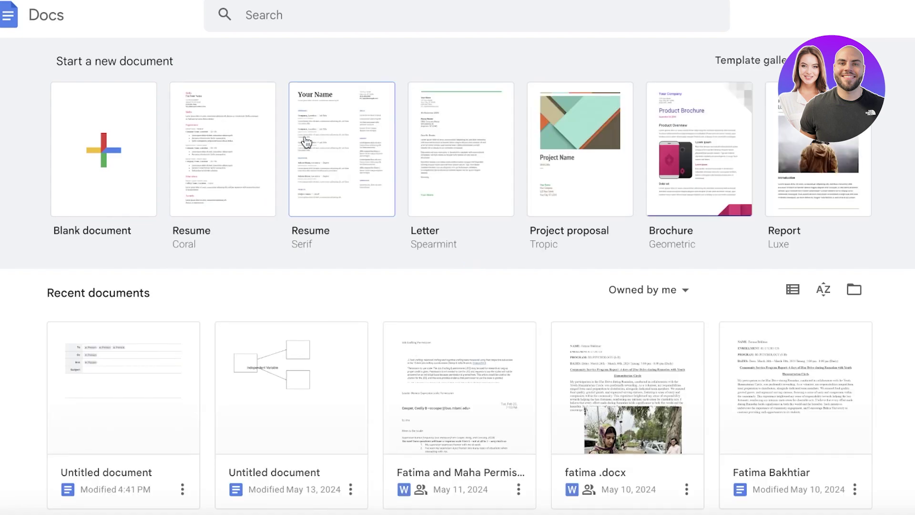
pyautogui.click(777, 64)
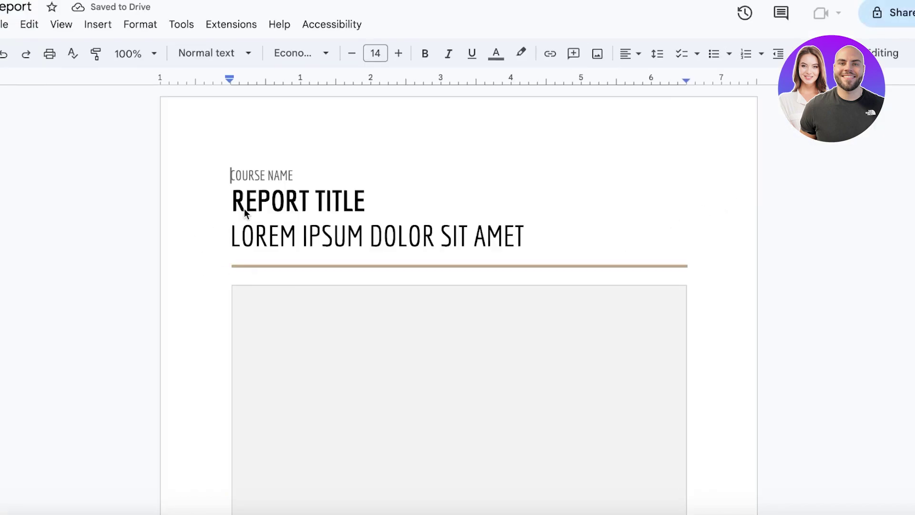
# Click into the report's COURSE NAME and subtitle lines
pyautogui.click(254, 167)
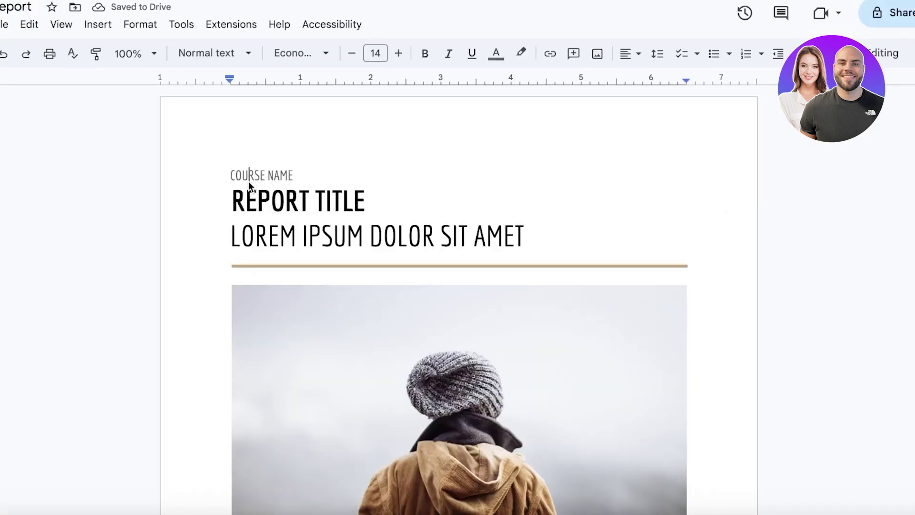
pyautogui.scroll(-20, 245, 178)
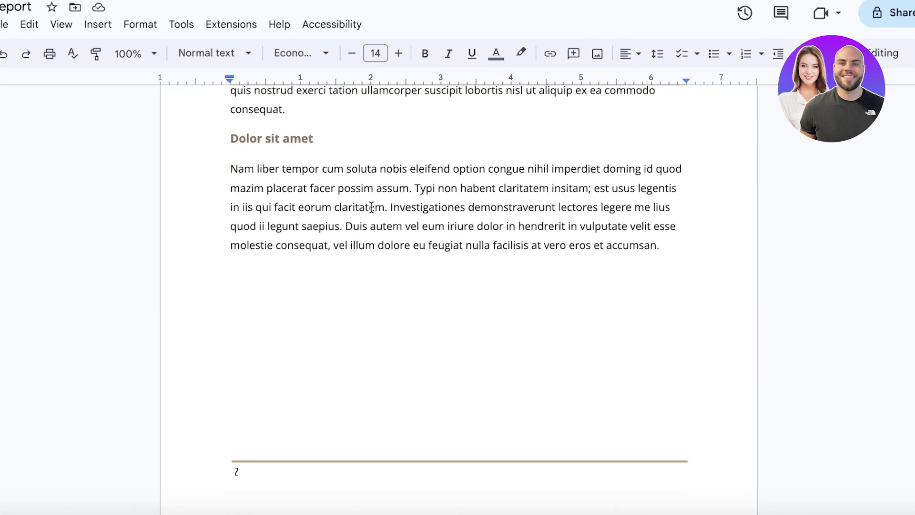
pyautogui.scroll(20, 296, 196)
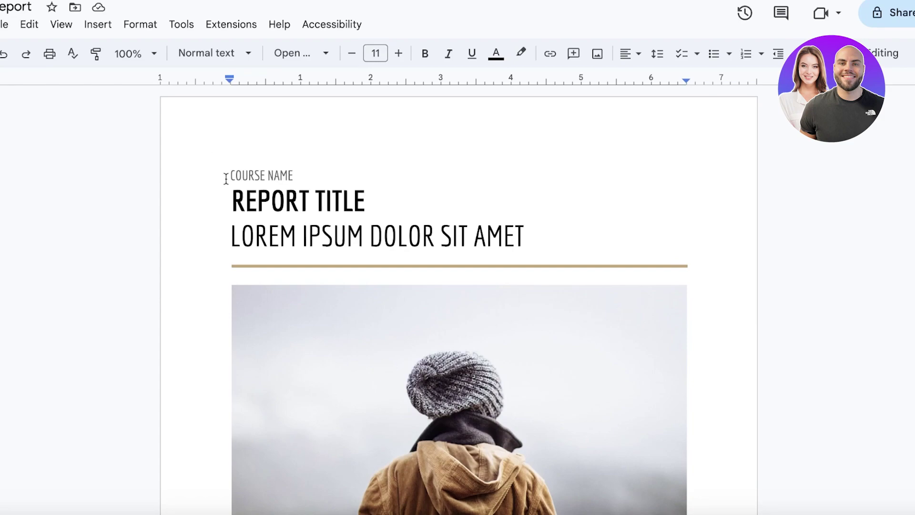
pyautogui.click(266, 224)
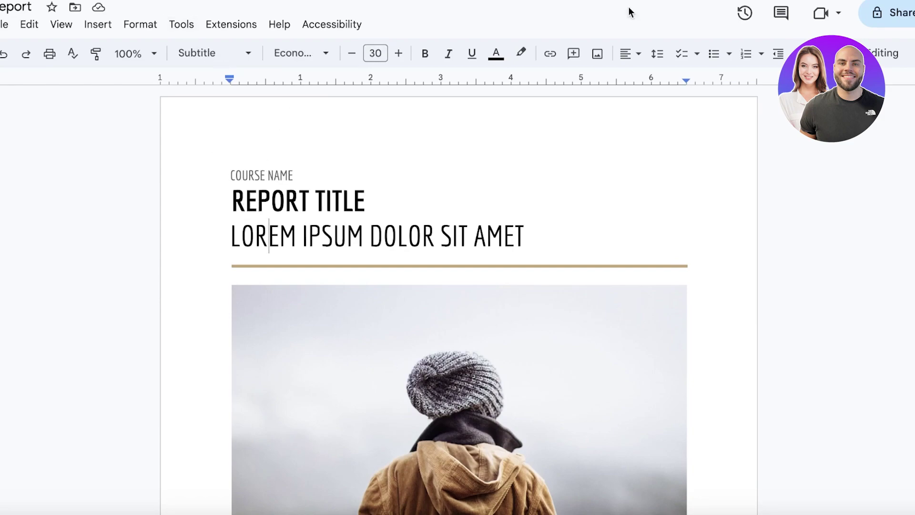
# Browse the Accessibility and Tools menus, then reach Extensions > Add-ons
pyautogui.click(329, 24)
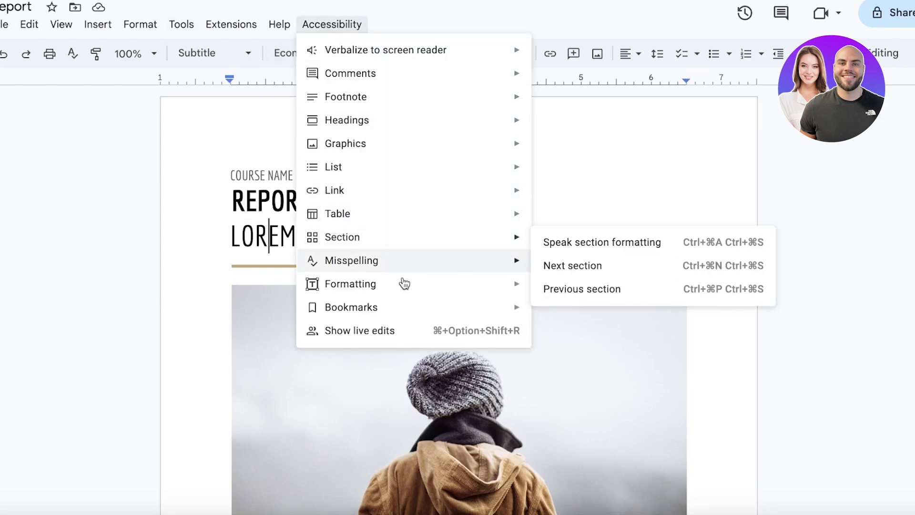
pyautogui.click(194, 28)
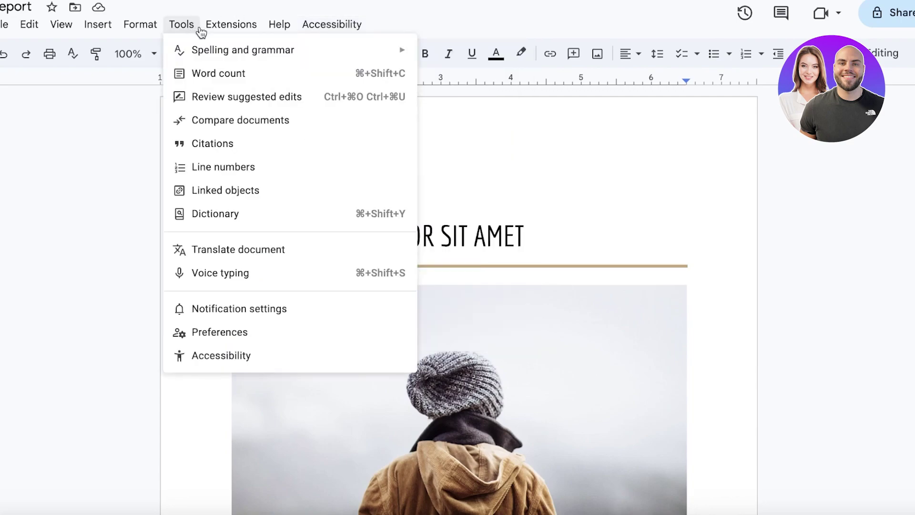
pyautogui.moveTo(217, 33)
pyautogui.moveTo(231, 59)
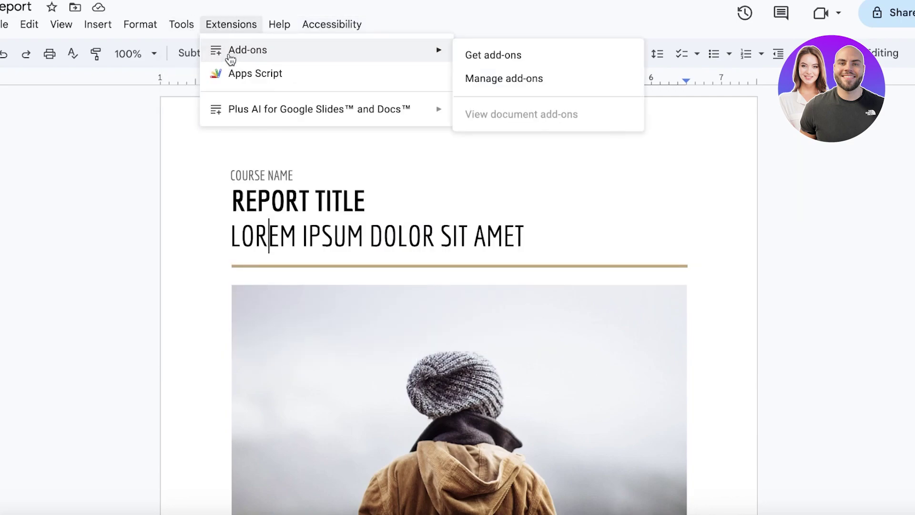
# Search the Marketplace for 'gemini' and open the AI Assist for Gemini listing
pyautogui.click(501, 81)
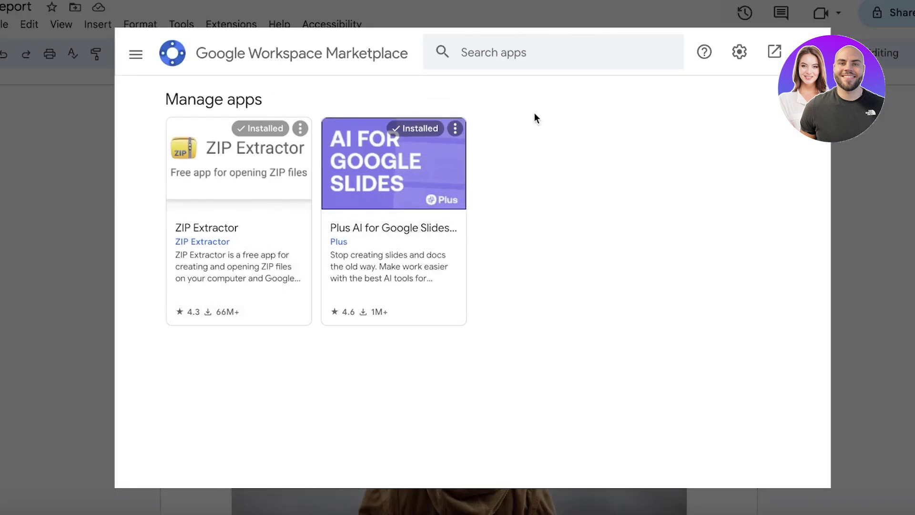
pyautogui.click(492, 56)
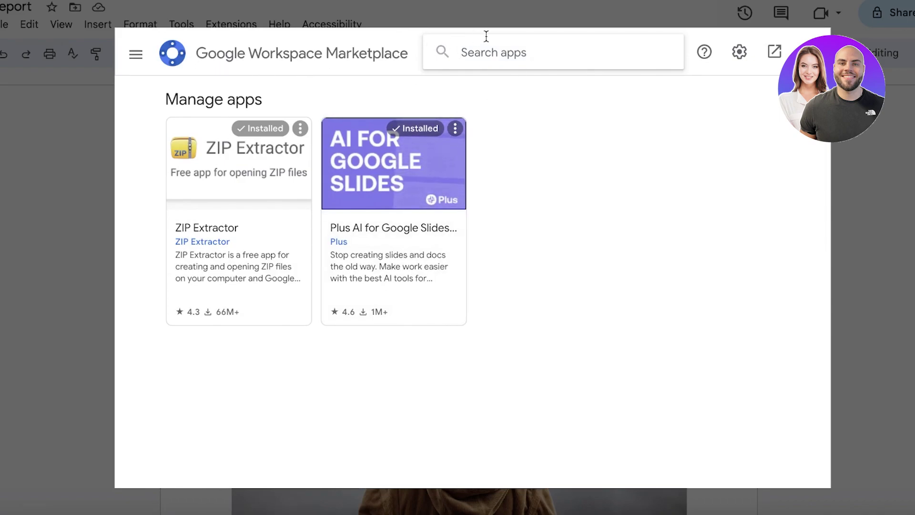
pyautogui.write('gemini')
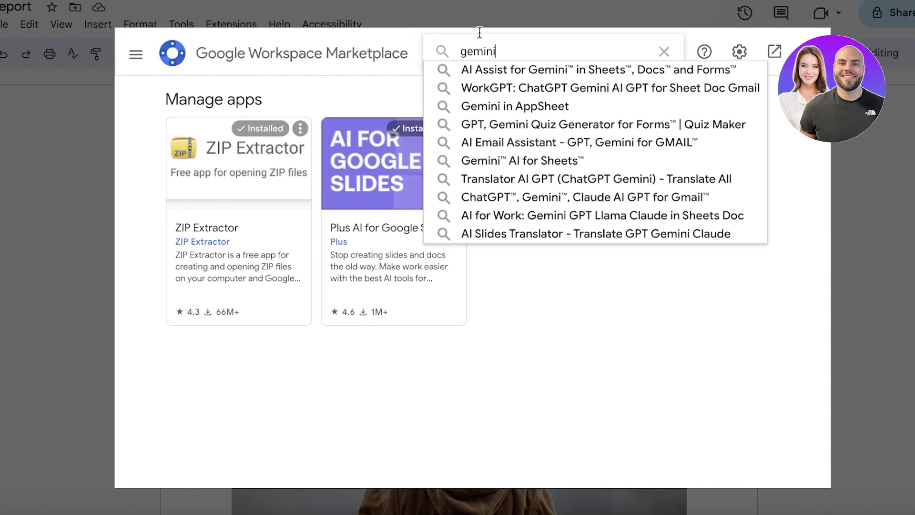
pyautogui.click(492, 69)
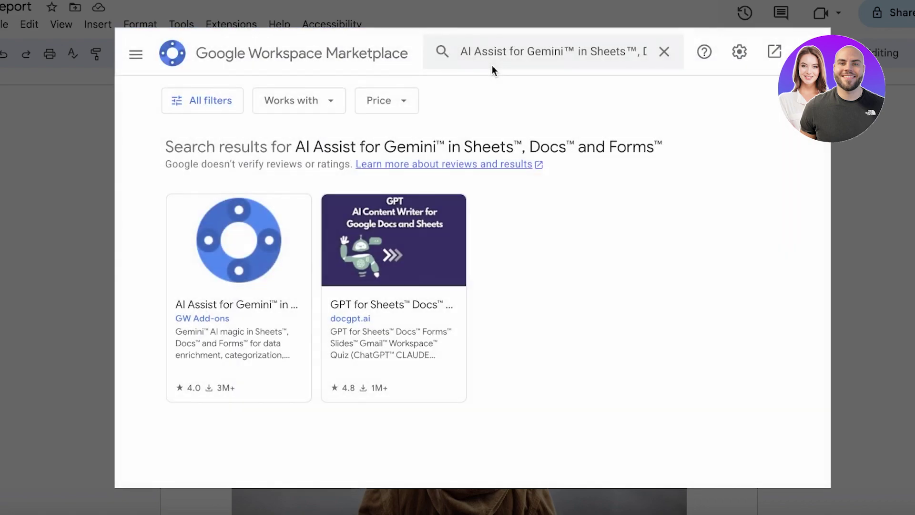
pyautogui.click(459, 233)
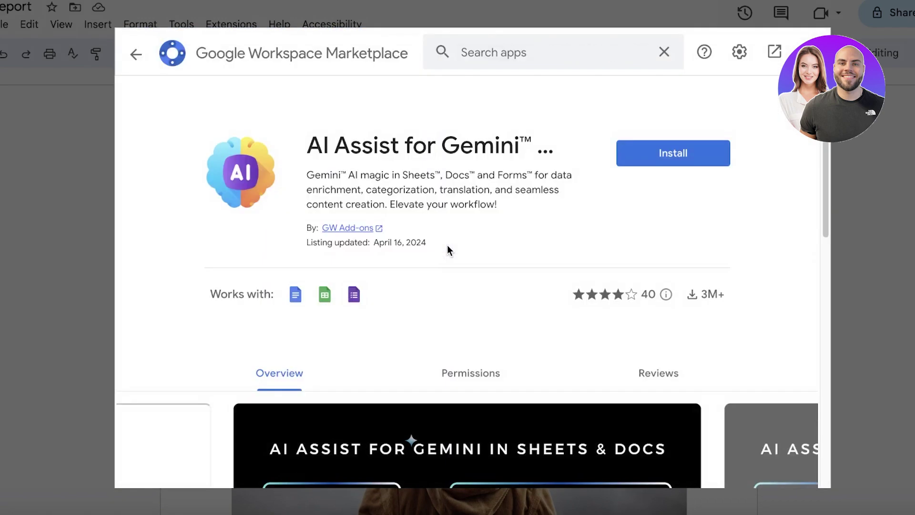
# Install AI Assist for Gemini with the Google account and allow its requested permissions
pyautogui.click(703, 151)
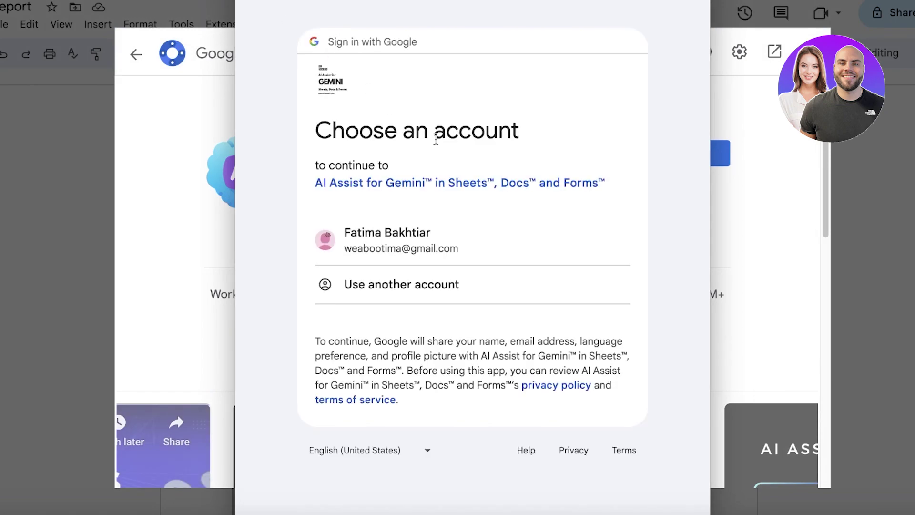
pyautogui.click(374, 234)
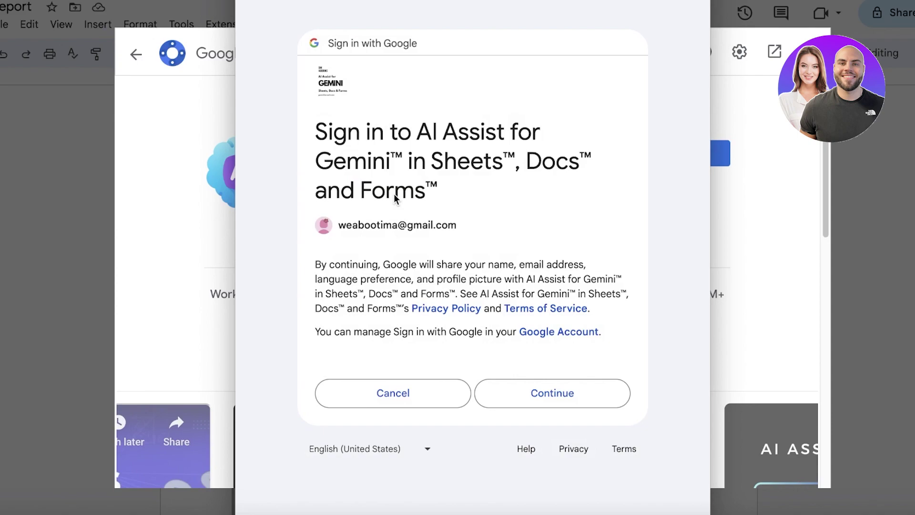
pyautogui.click(562, 393)
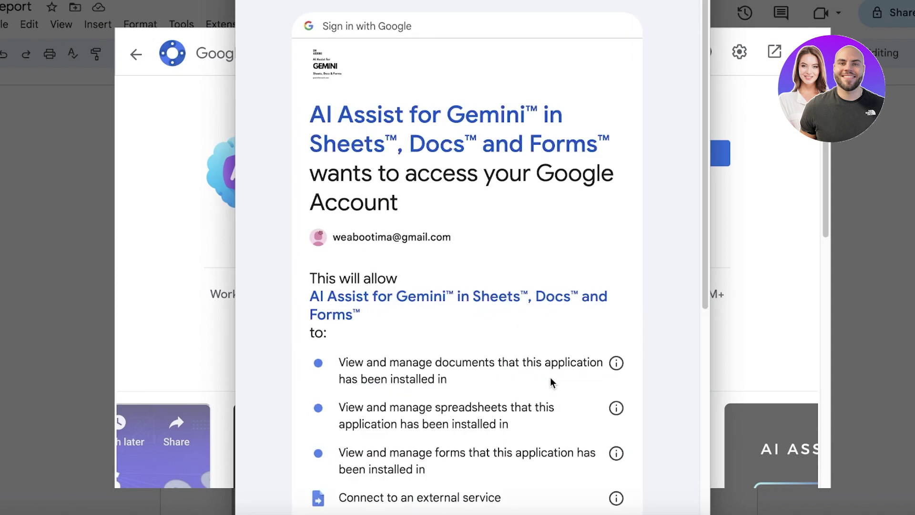
pyautogui.scroll(-7, 540, 381)
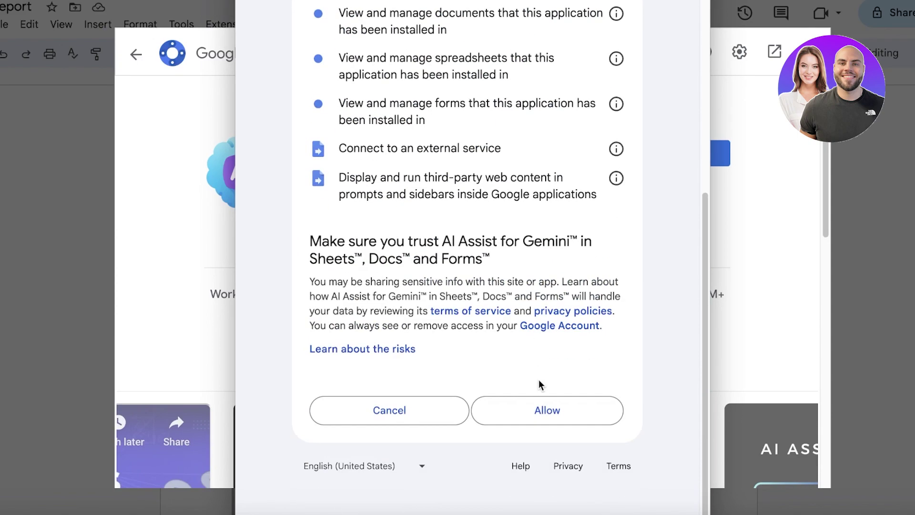
pyautogui.click(526, 418)
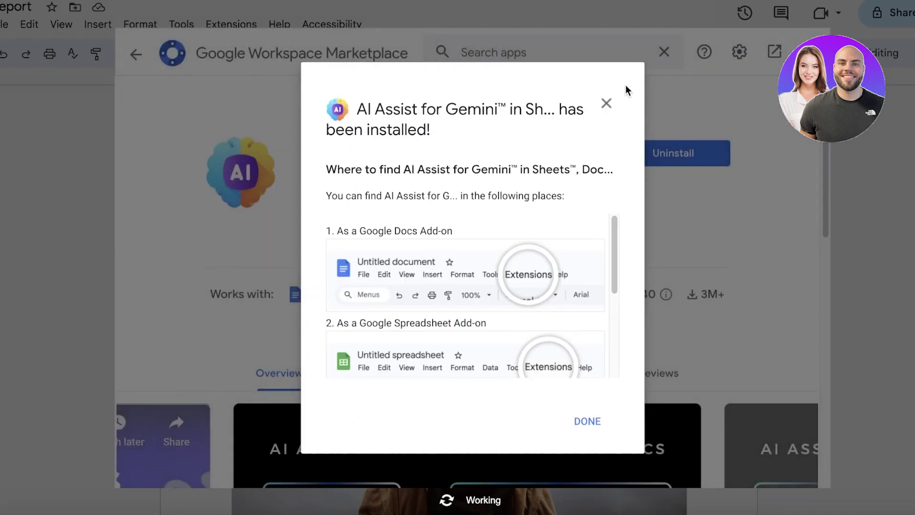
pyautogui.scroll(-4, 520, 345)
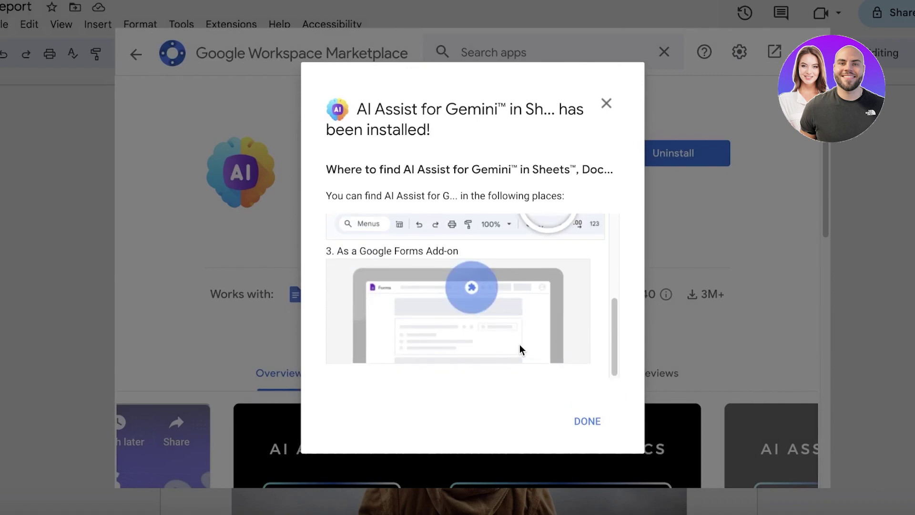
# Close the Marketplace, open Extensions > AI Assist for Gemini beside the report, and click its prompt box
pyautogui.click(590, 421)
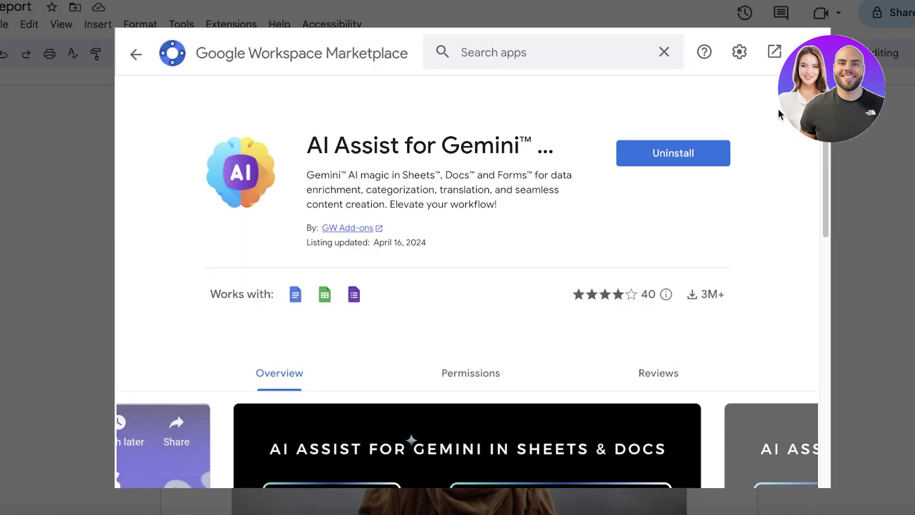
pyautogui.press('Escape')
pyautogui.click(205, 29)
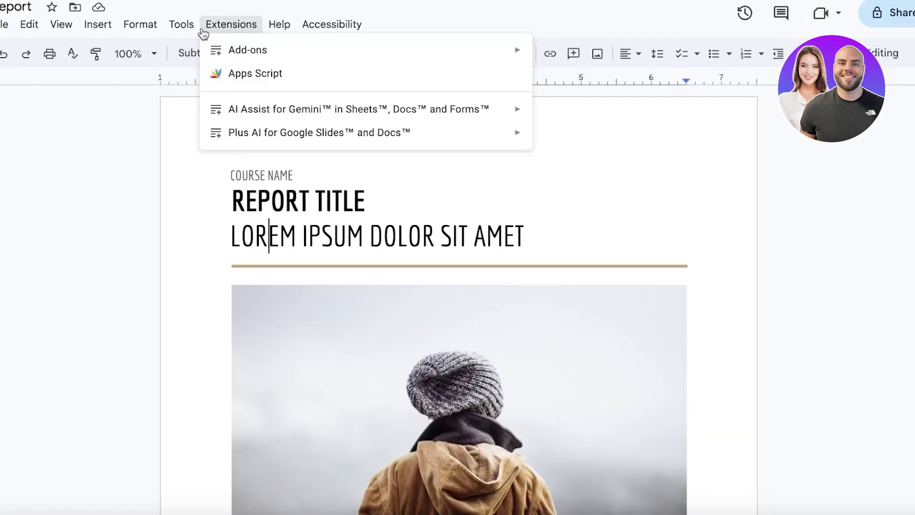
pyautogui.moveTo(289, 129)
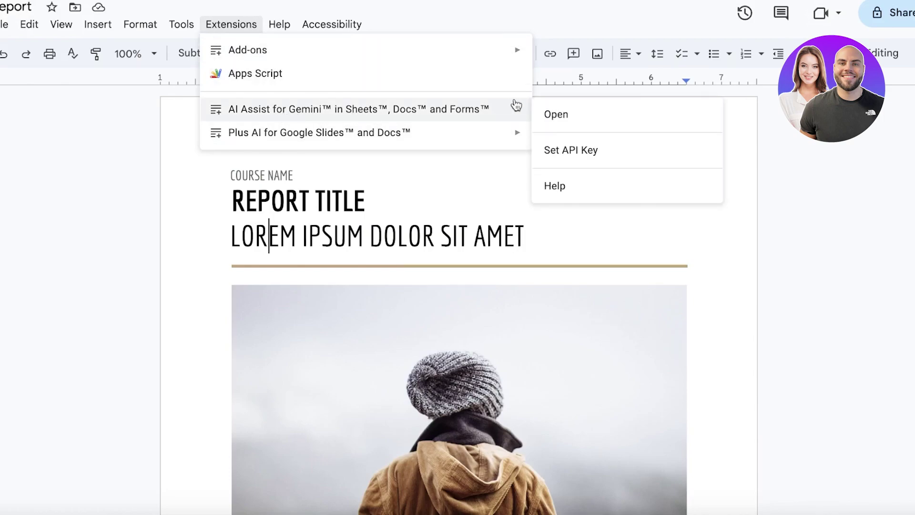
pyautogui.click(556, 114)
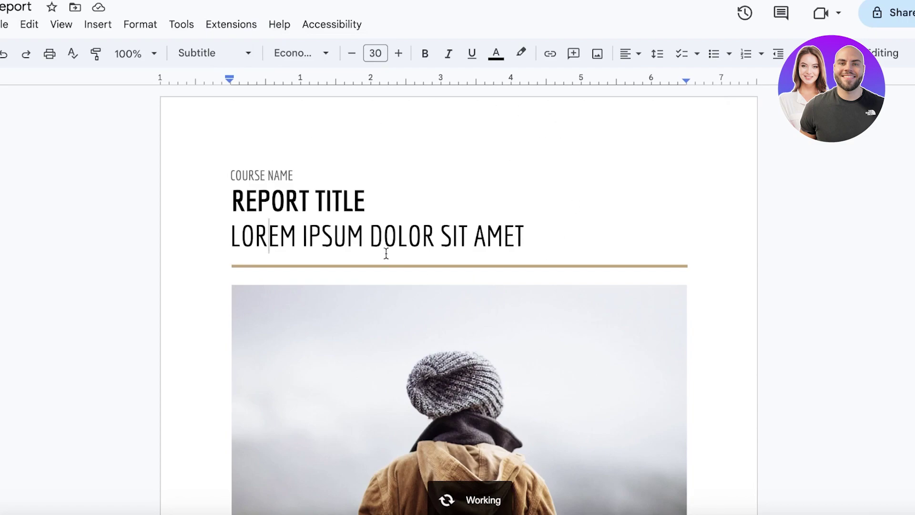
pyautogui.scroll(-15, 386, 253)
pyautogui.scroll(15, 470, 247)
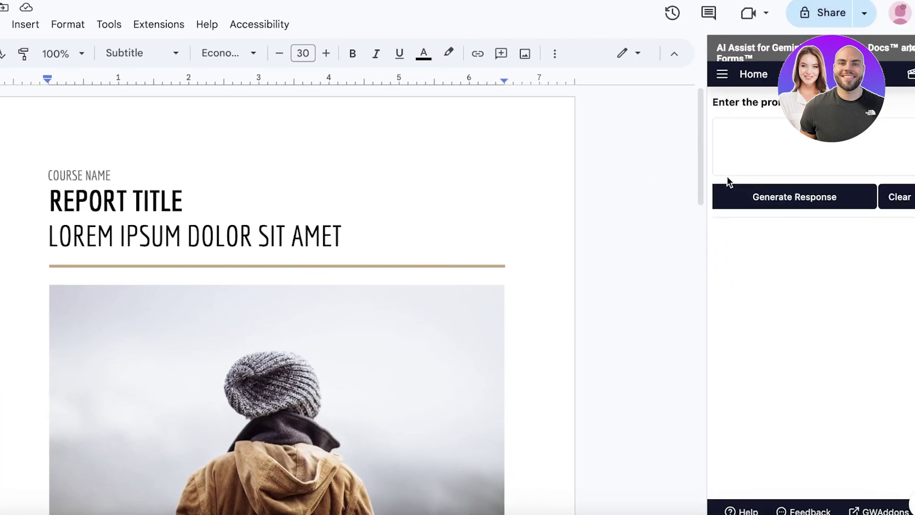
pyautogui.click(785, 135)
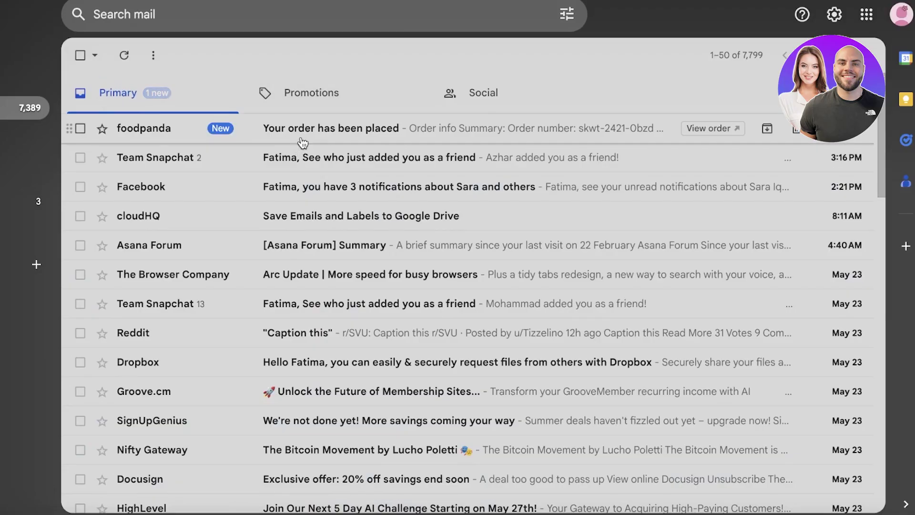
# Open and read through the Reddit 'This didn't age well' email
pyautogui.scroll(-8, 287, 327)
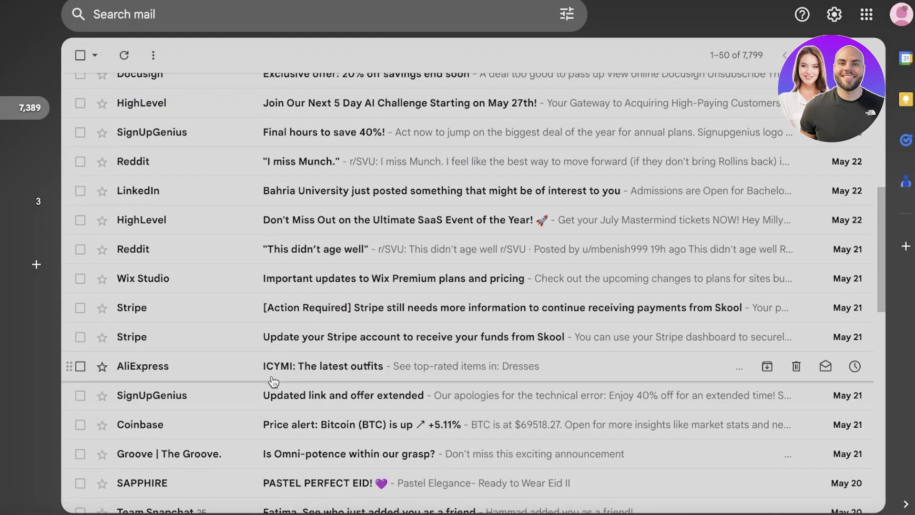
pyautogui.click(296, 253)
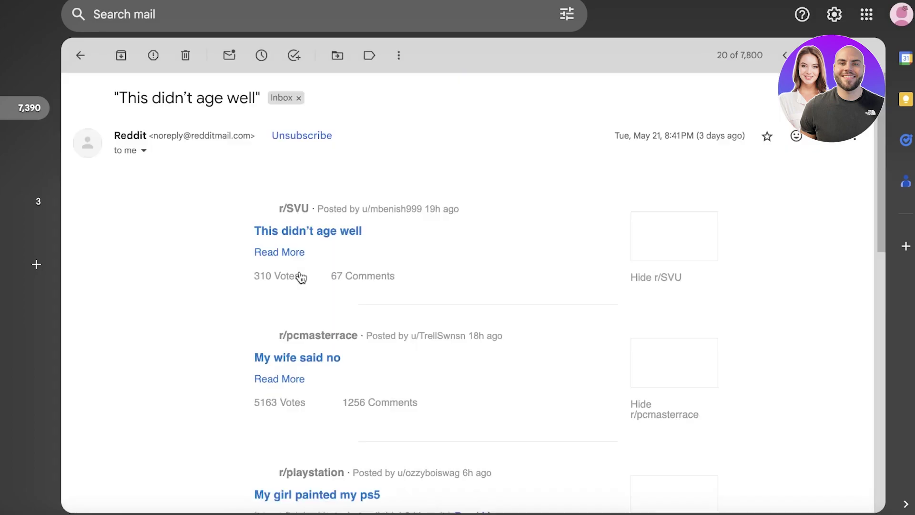
pyautogui.scroll(-3, 300, 274)
pyautogui.scroll(3, 335, 299)
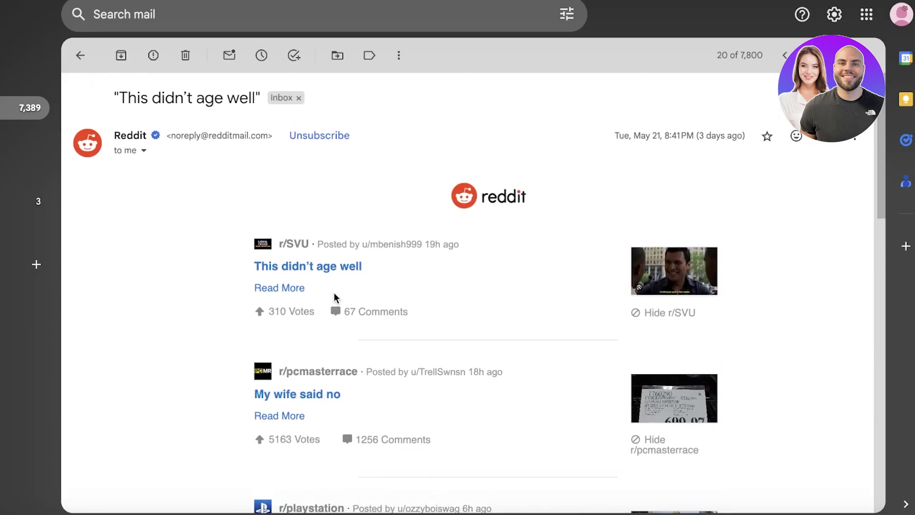
pyautogui.scroll(-15, 381, 183)
pyautogui.scroll(-5, 381, 182)
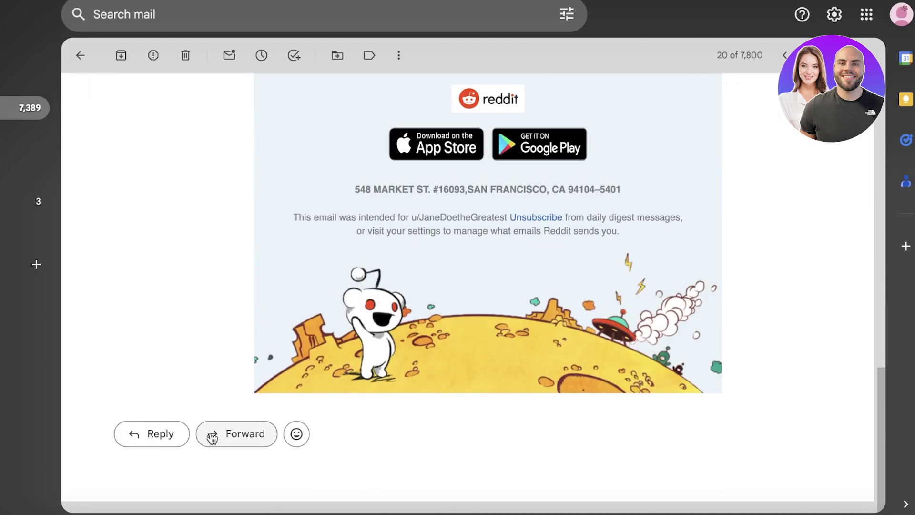
pyautogui.scroll(20, 188, 174)
# Back in the inbox, start a new empty email and glance at its More options menu
pyautogui.click(80, 58)
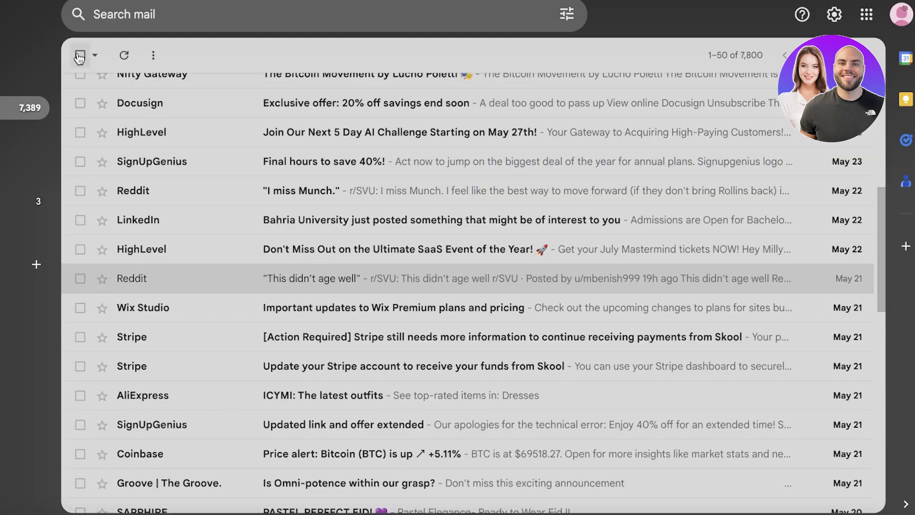
pyautogui.press('c')
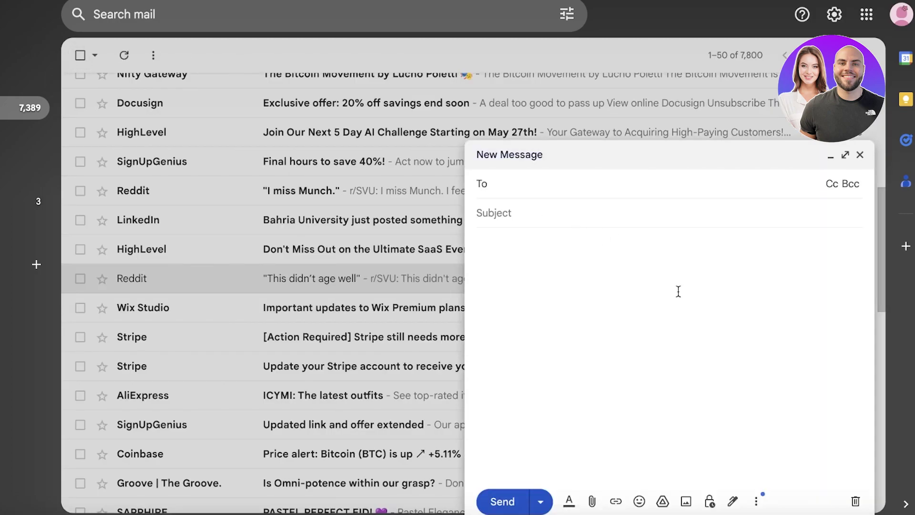
pyautogui.click(578, 278)
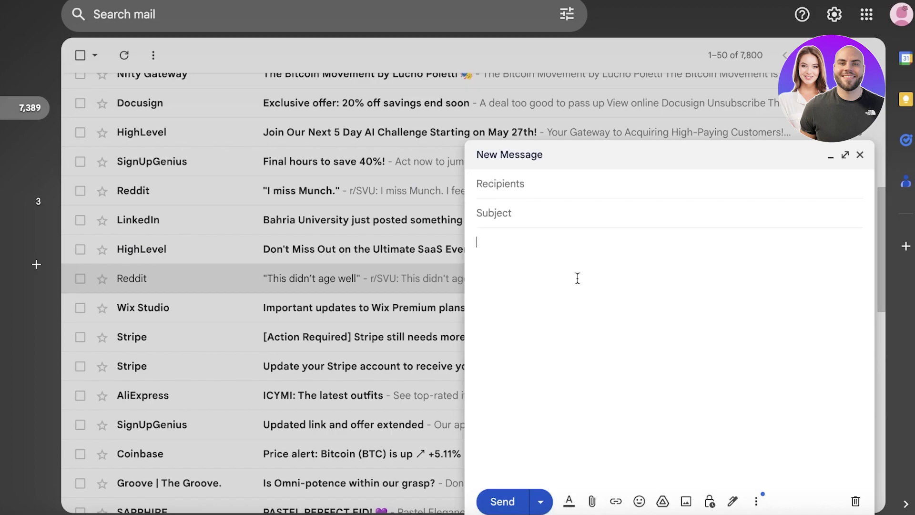
pyautogui.click(757, 501)
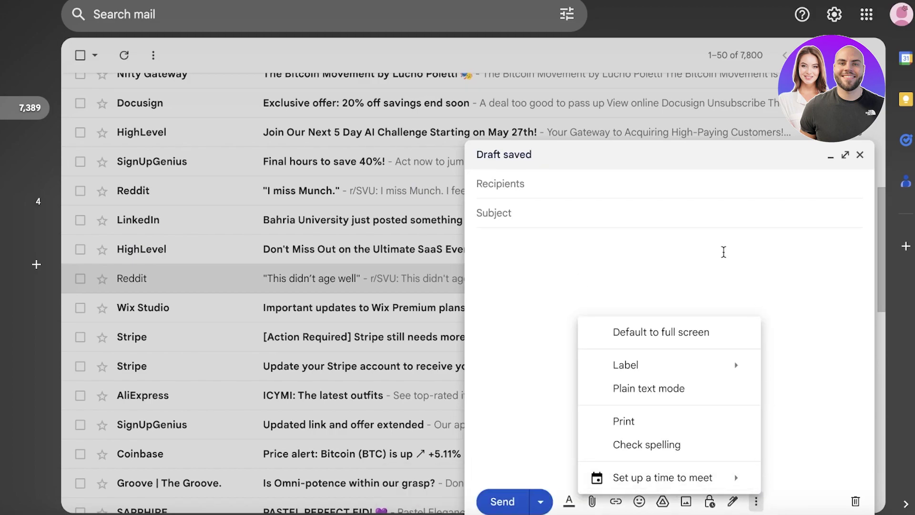
pyautogui.click(647, 256)
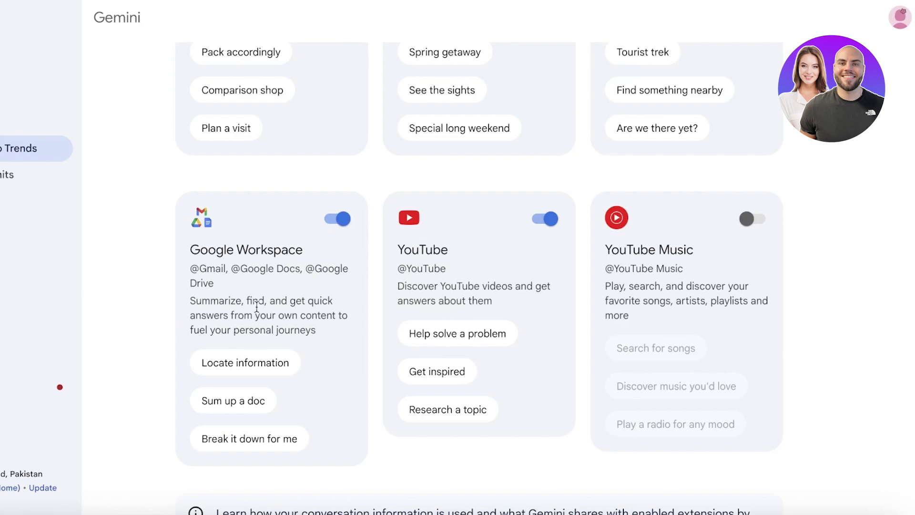
# In a new chat, use the Google Workspace extension's 'Sum up a doc' prompt for the June 2023 resume
pyautogui.click(59, 82)
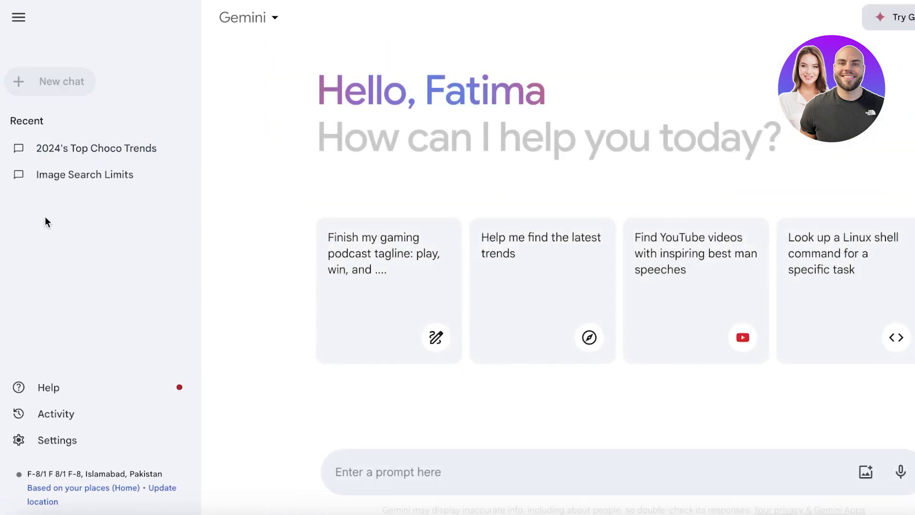
pyautogui.click(59, 442)
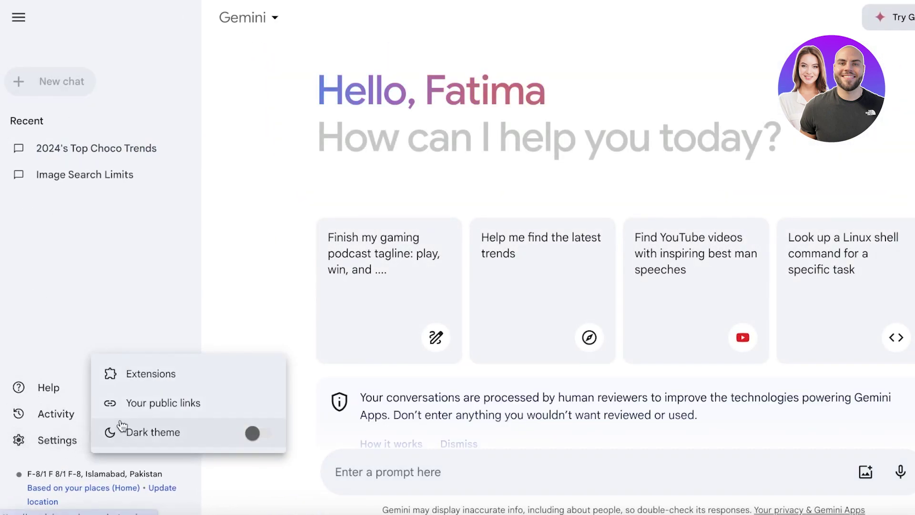
pyautogui.click(165, 378)
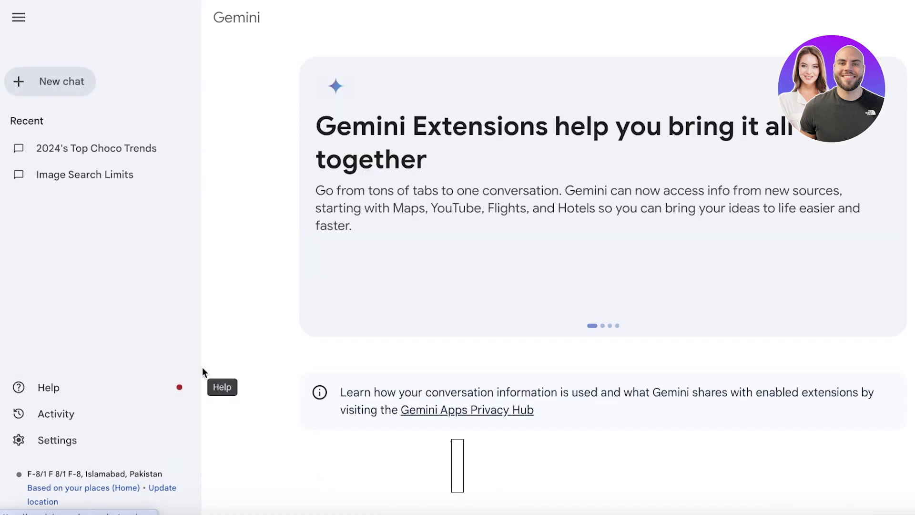
pyautogui.scroll(-10, 406, 339)
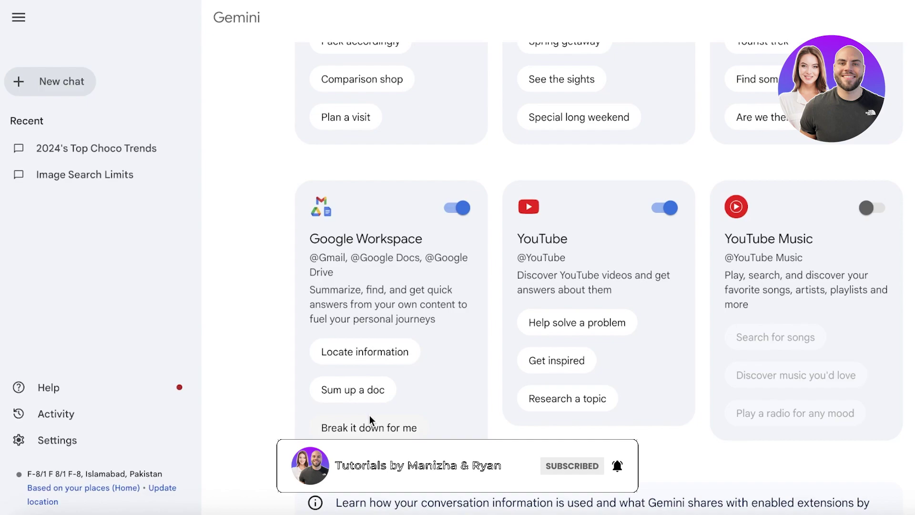
pyautogui.click(367, 391)
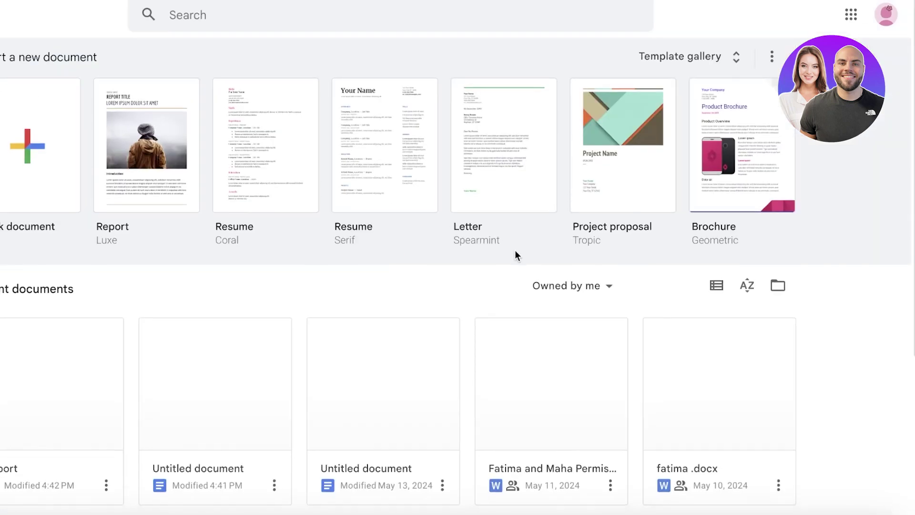
pyautogui.scroll(-3, 515, 250)
pyautogui.scroll(1, 444, 267)
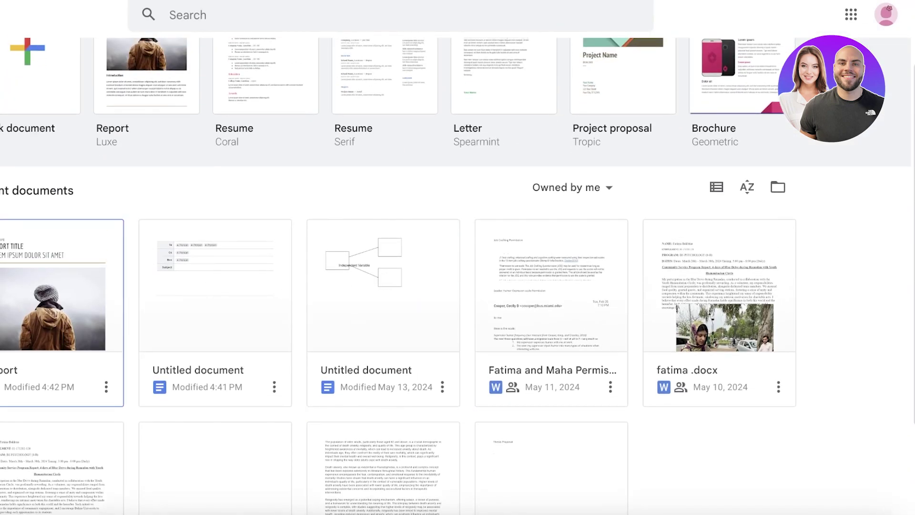
pyautogui.scroll(-3, 62, 296)
pyautogui.scroll(5, 12, 374)
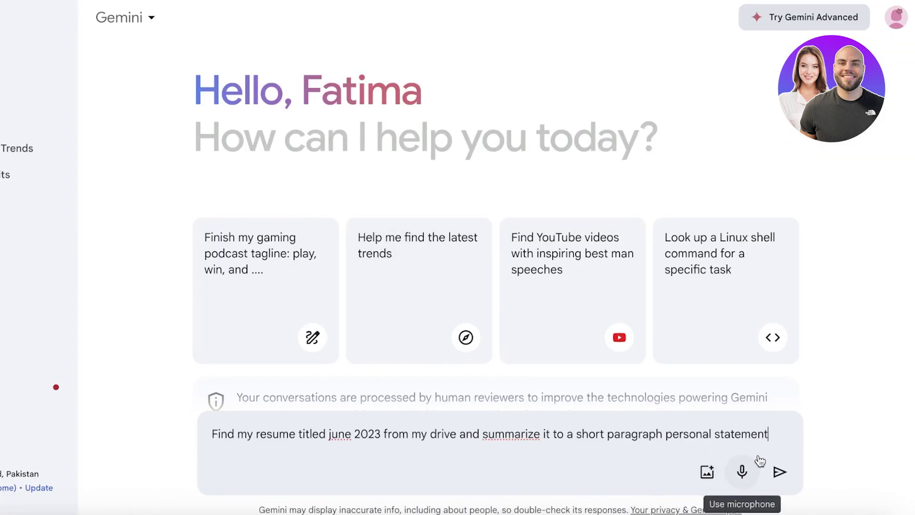
# Send the June 2023 resume summary prompt and read Gemini's template personal statement reply
pyautogui.click(780, 472)
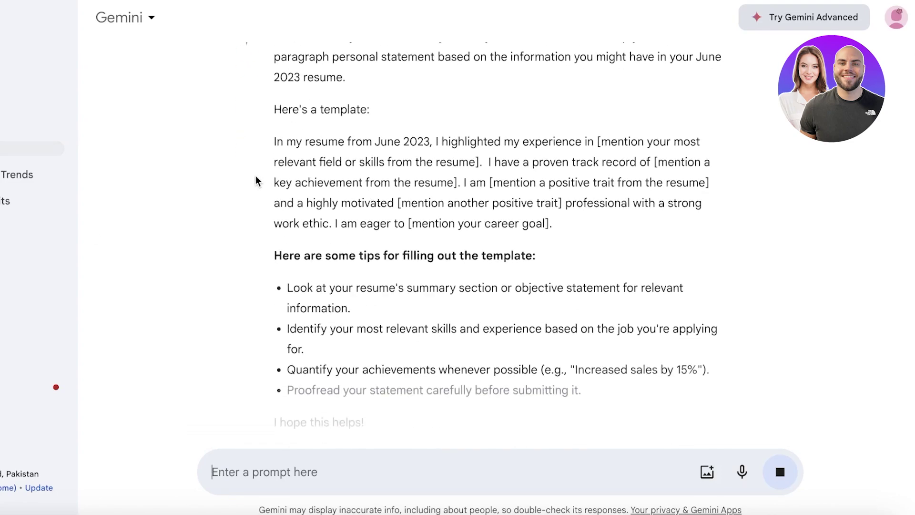
pyautogui.scroll(-2, 262, 191)
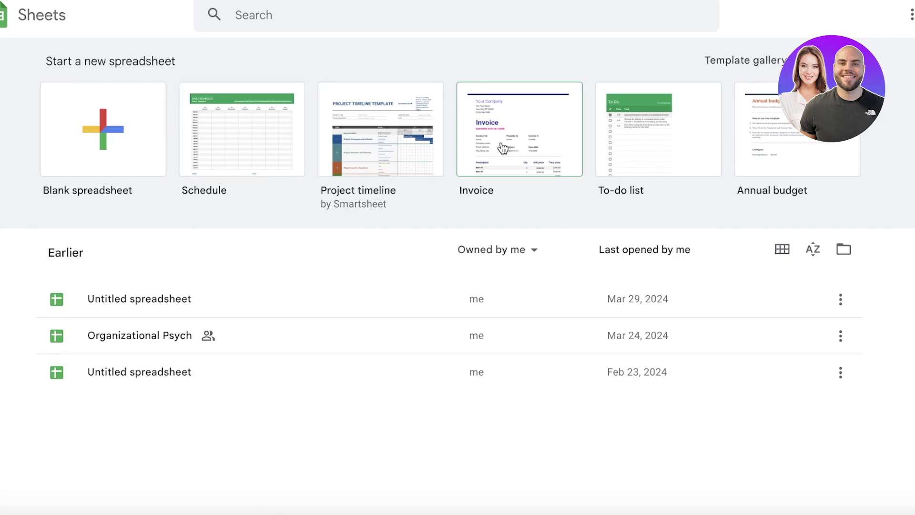
# Create a To-do list spreadsheet from the template and select the 8/9 and 9/9 tasks
pyautogui.click(624, 139)
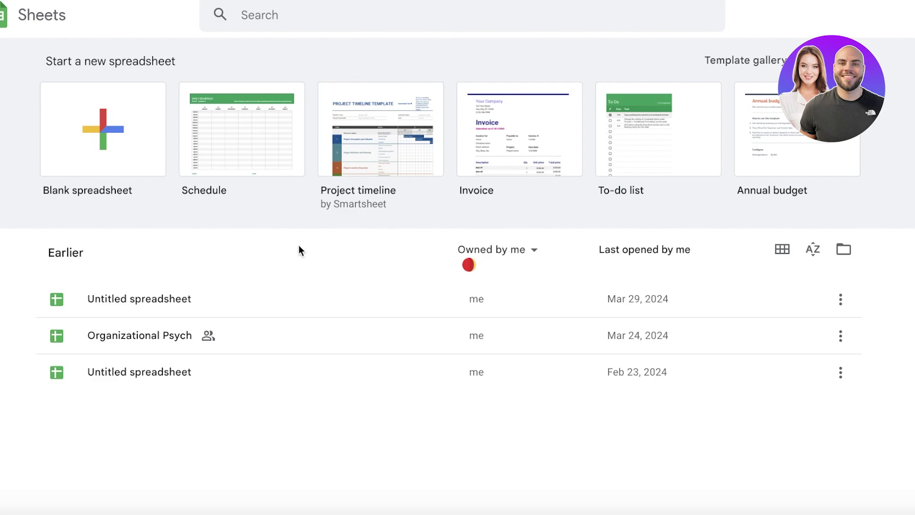
pyautogui.scroll(-2, 170, 294)
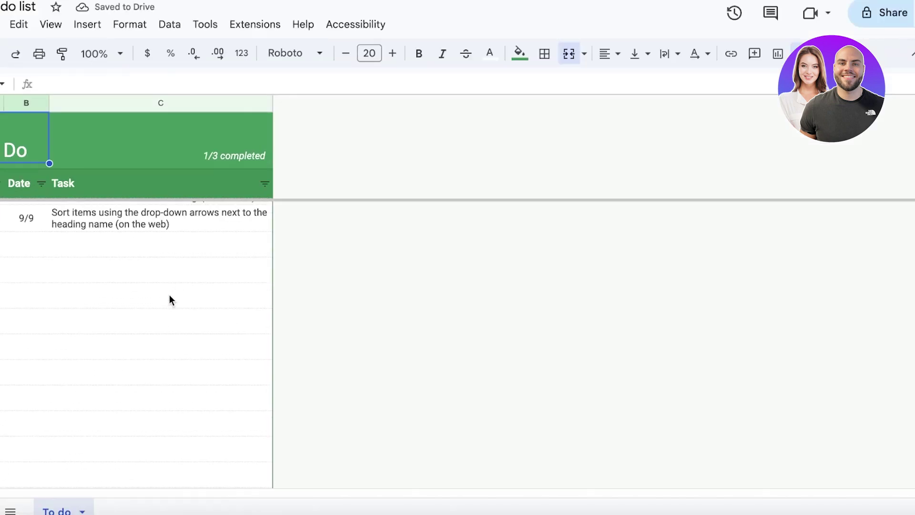
pyautogui.scroll(2, 170, 294)
pyautogui.click(196, 248)
pyautogui.click(76, 276)
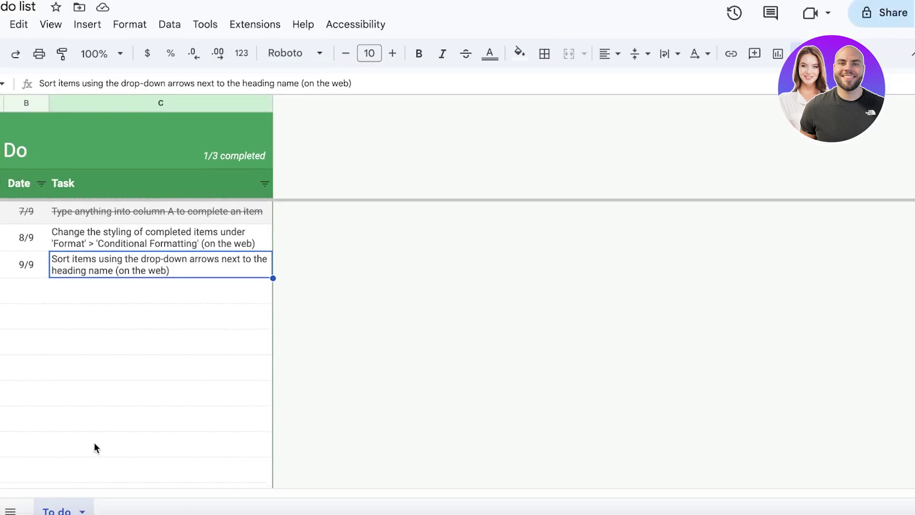
pyautogui.scroll(-3, 95, 444)
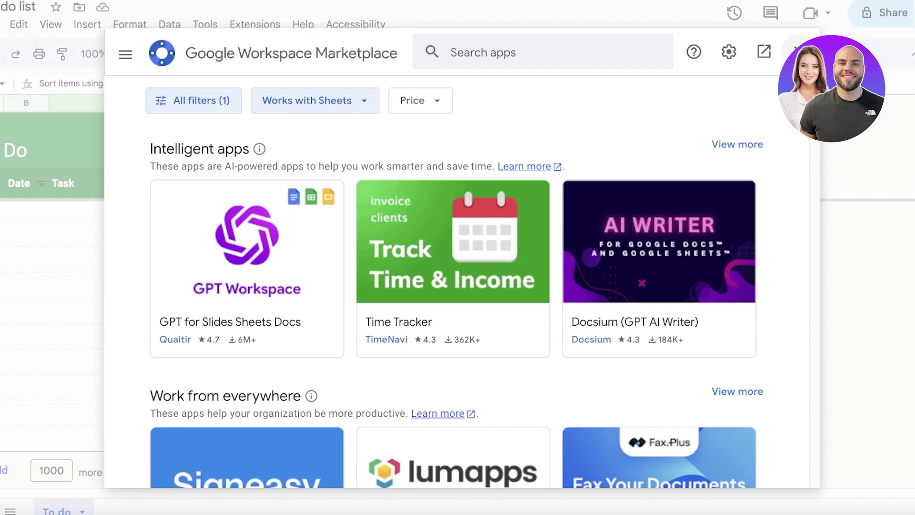
# Search the Marketplace for 'gemini' and open the AI Assist for Gemini listing
pyautogui.press('Escape')
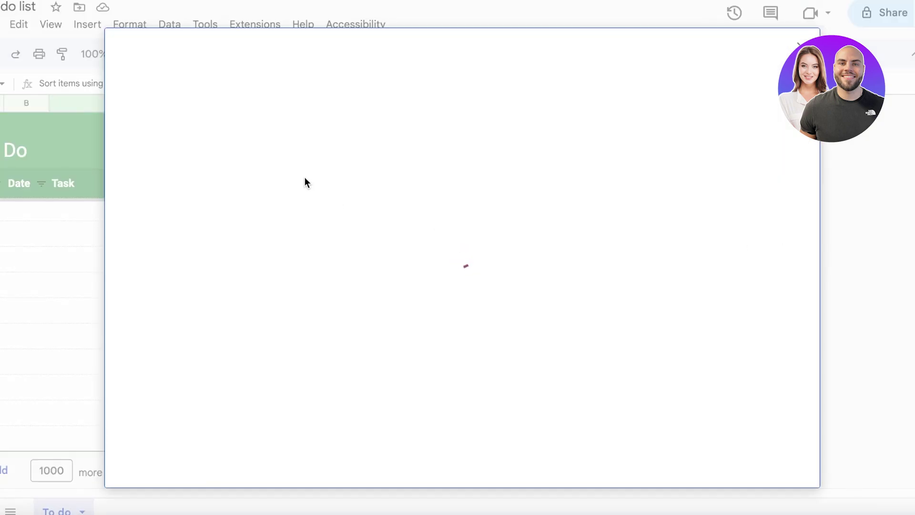
pyautogui.click(529, 57)
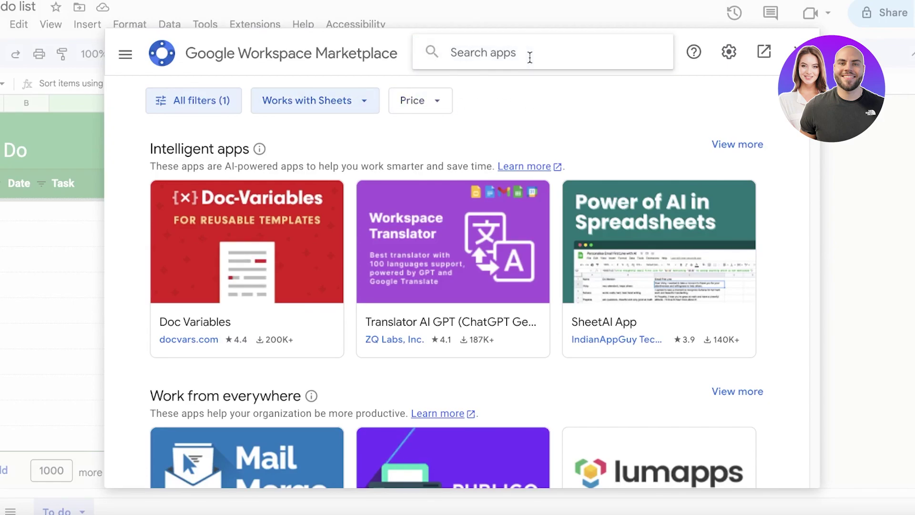
pyautogui.write('gemini')
pyautogui.press('Return')
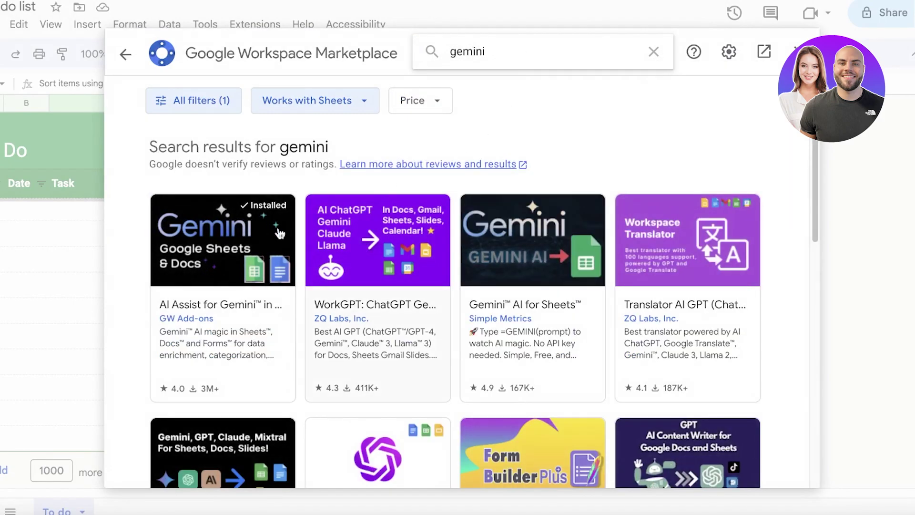
pyautogui.click(217, 241)
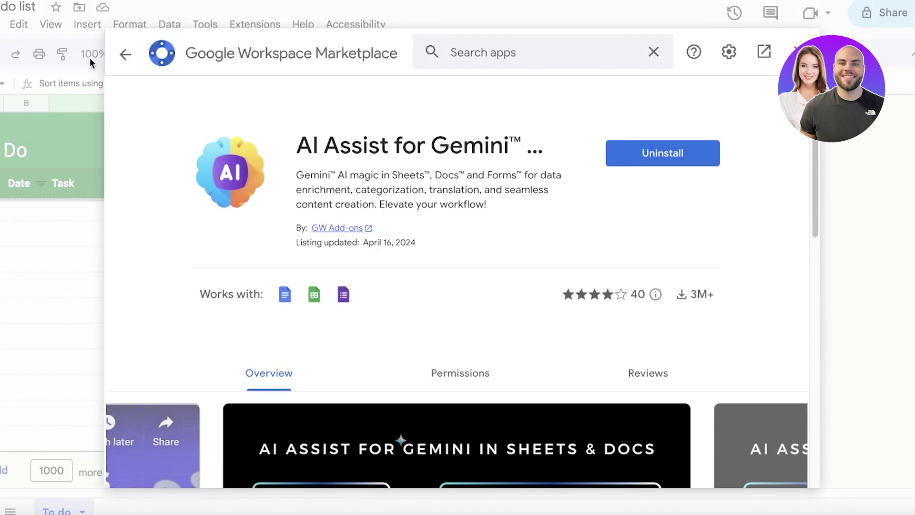
# Start uninstalling AI Assist for Gemini from the results, then cancel to keep it
pyautogui.click(123, 55)
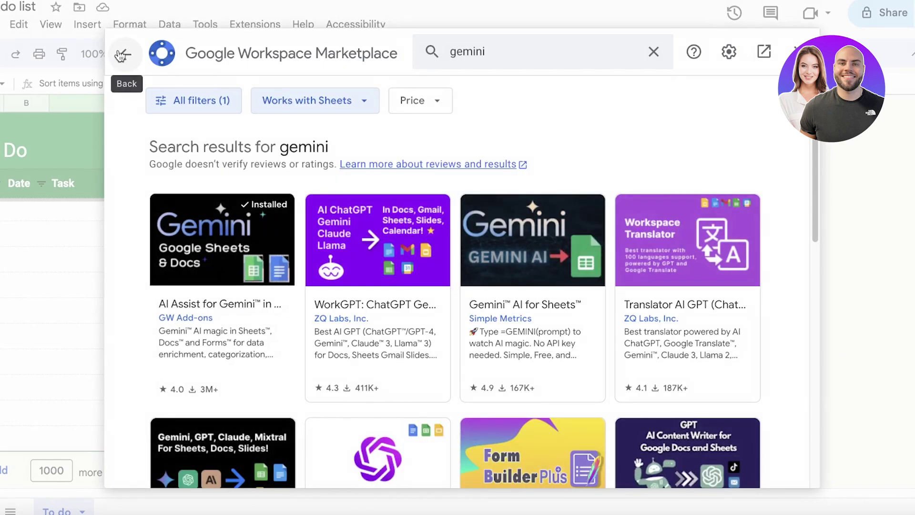
pyautogui.click(657, 144)
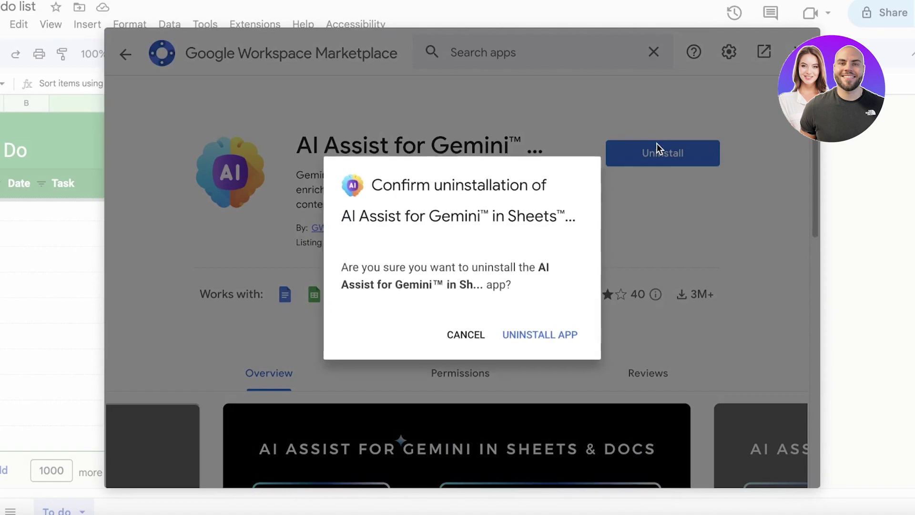
pyautogui.click(477, 336)
# Launch AI Assist for Gemini from the To do sheet's Extensions menu
pyautogui.click(795, 51)
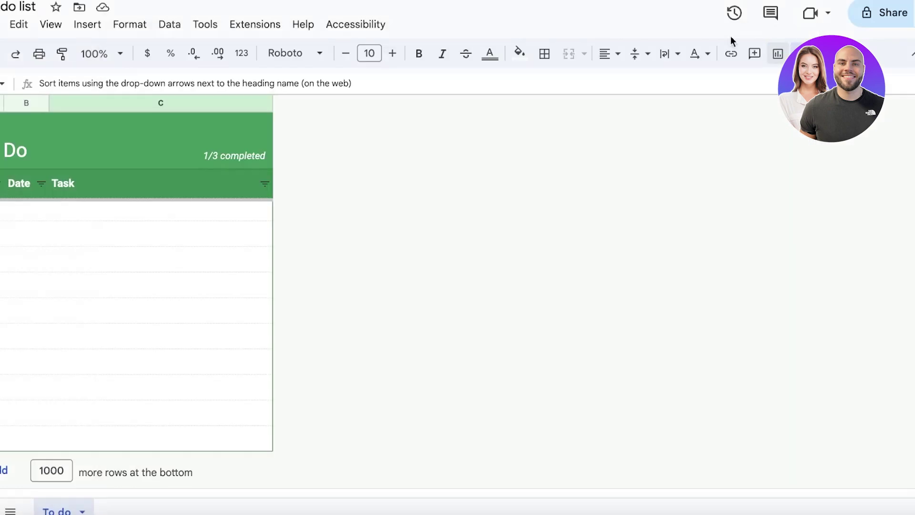
pyautogui.click(277, 30)
pyautogui.moveTo(327, 191)
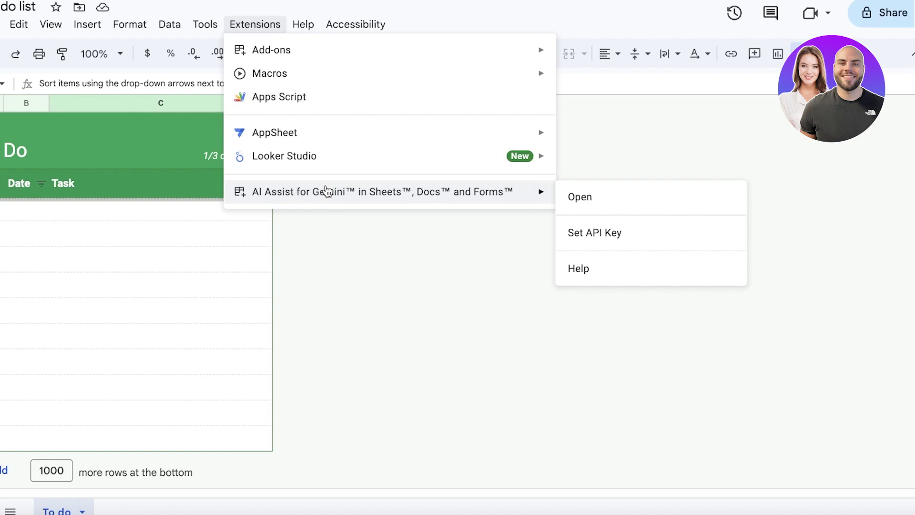
pyautogui.click(651, 200)
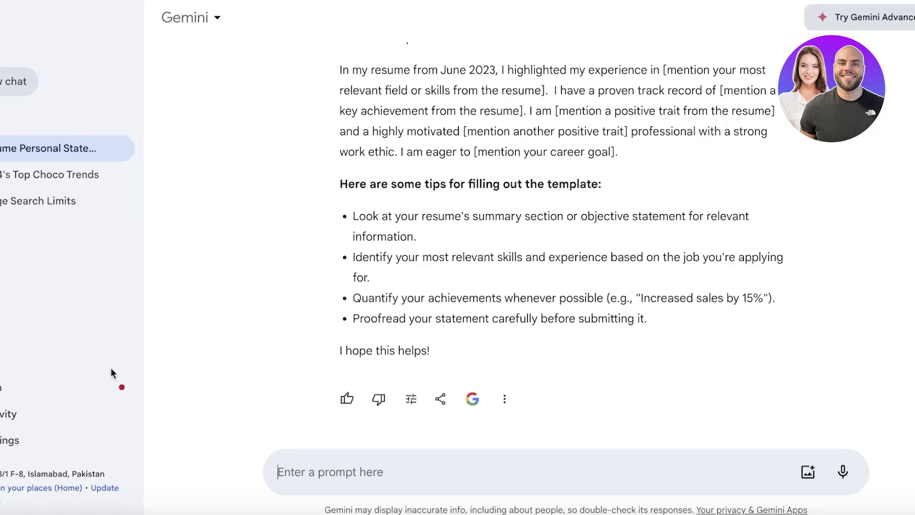
# Generate a new Gemini API key in Google AI Studio and copy it
pyautogui.click(105, 440)
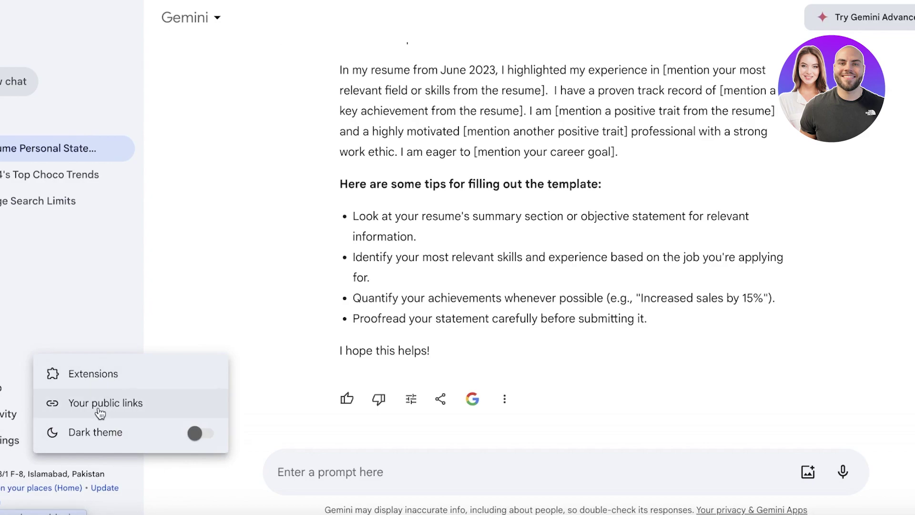
pyautogui.click(119, 382)
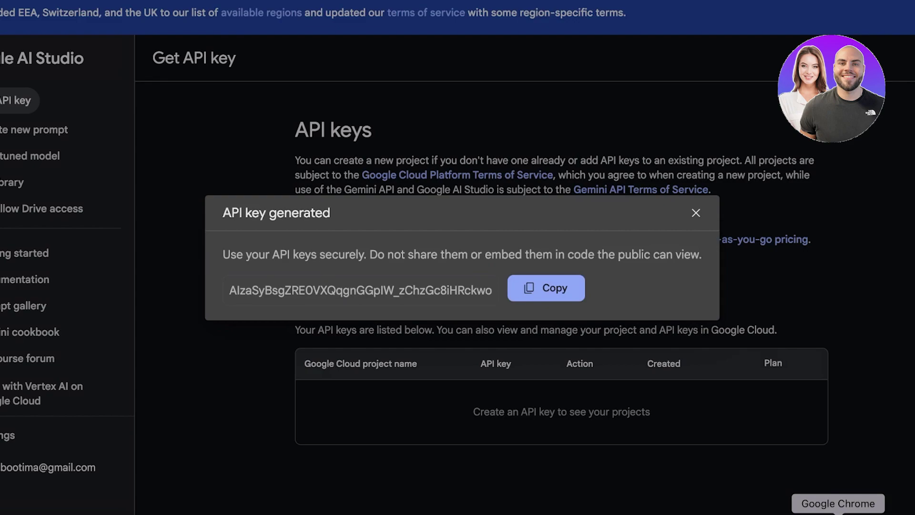
pyautogui.click(550, 288)
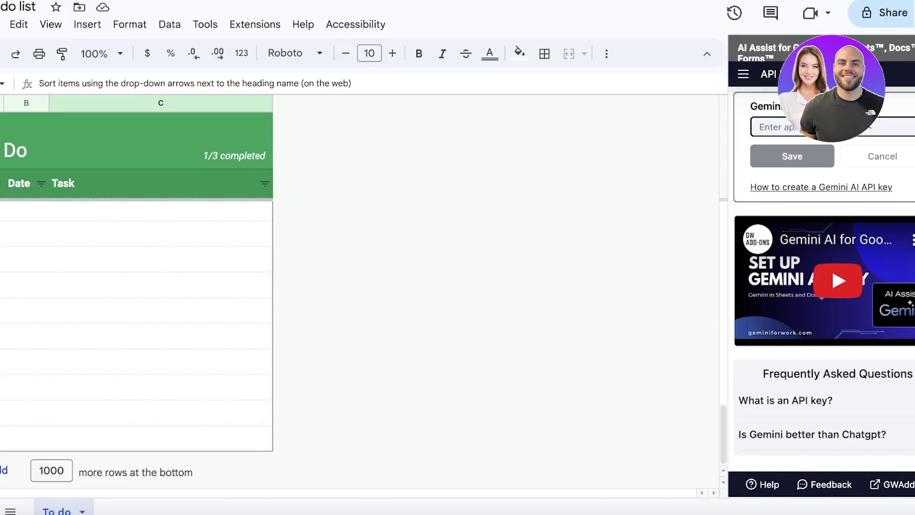
# Paste the Gemini API key into the AI Assist add-on and save it
pyautogui.rightClick(871, 126)
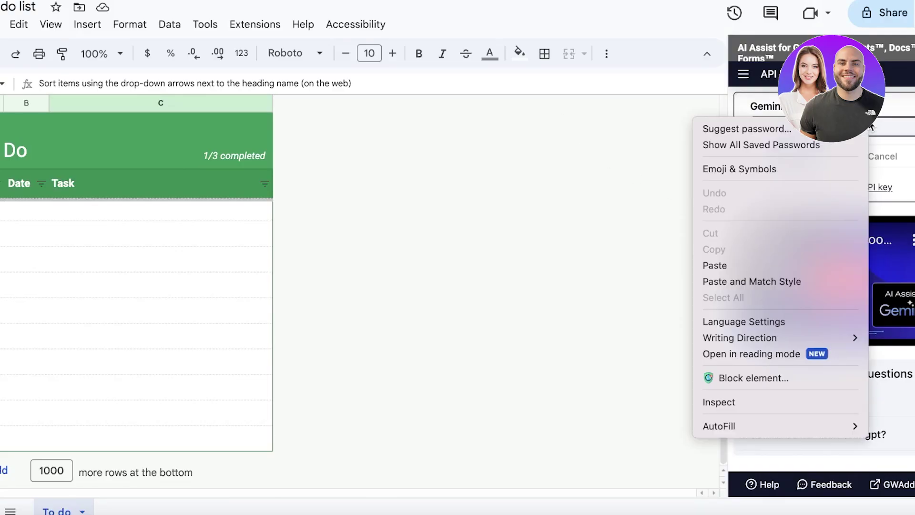
pyautogui.click(737, 265)
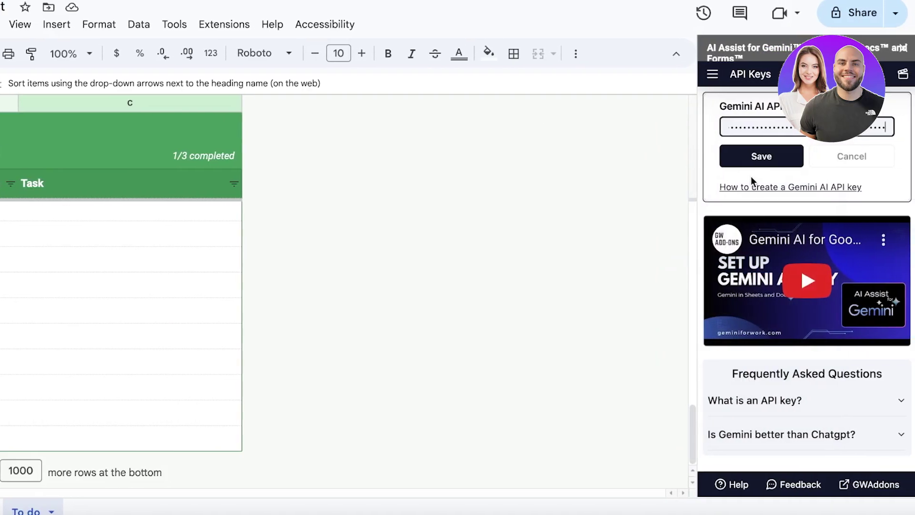
pyautogui.click(763, 152)
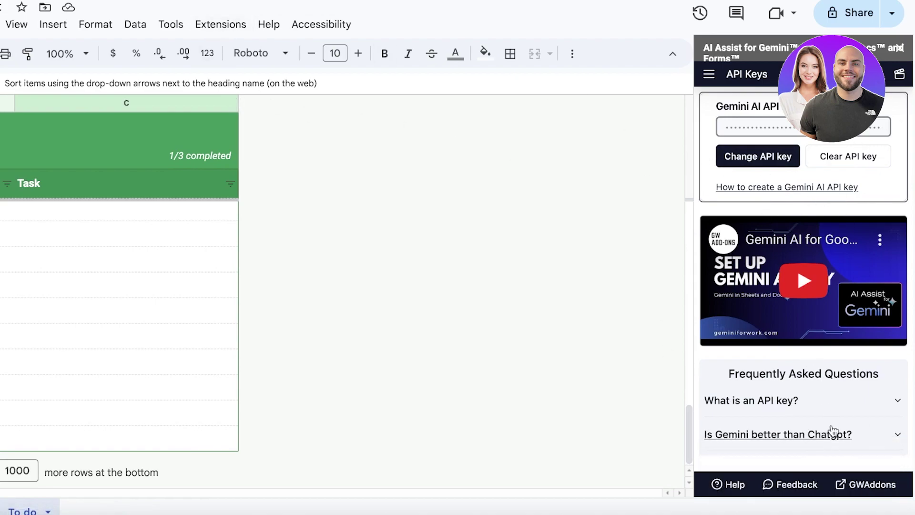
# Open the add-on's Home page with Formula run and Custom run, then switch to the Report document
pyautogui.click(710, 74)
pyautogui.click(740, 107)
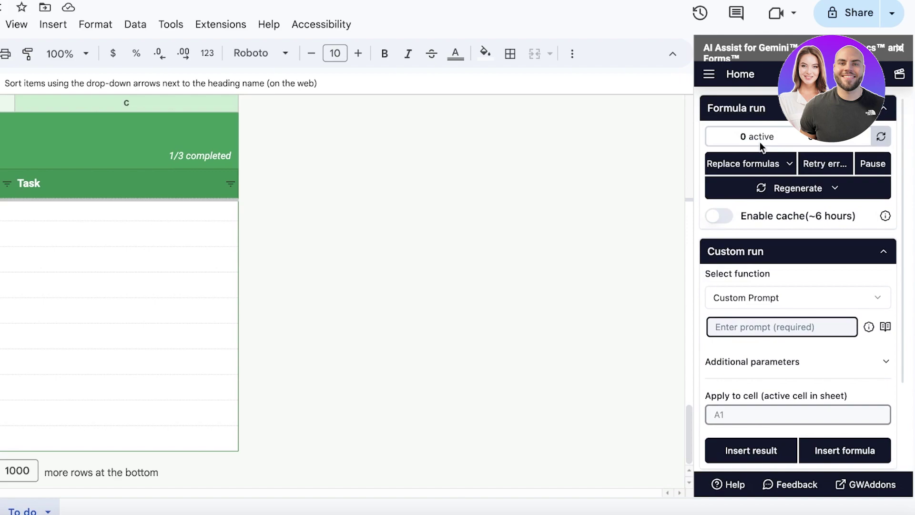
pyautogui.scroll(-2, 786, 214)
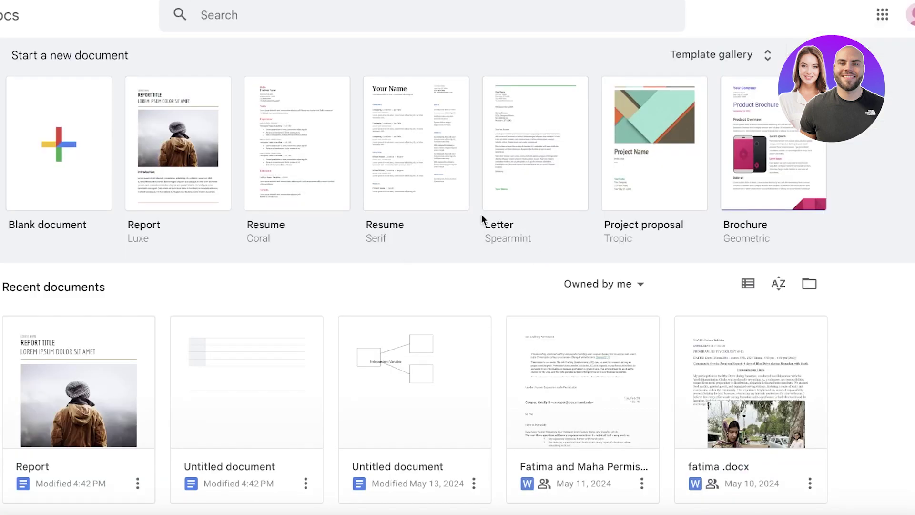
pyautogui.click(41, 387)
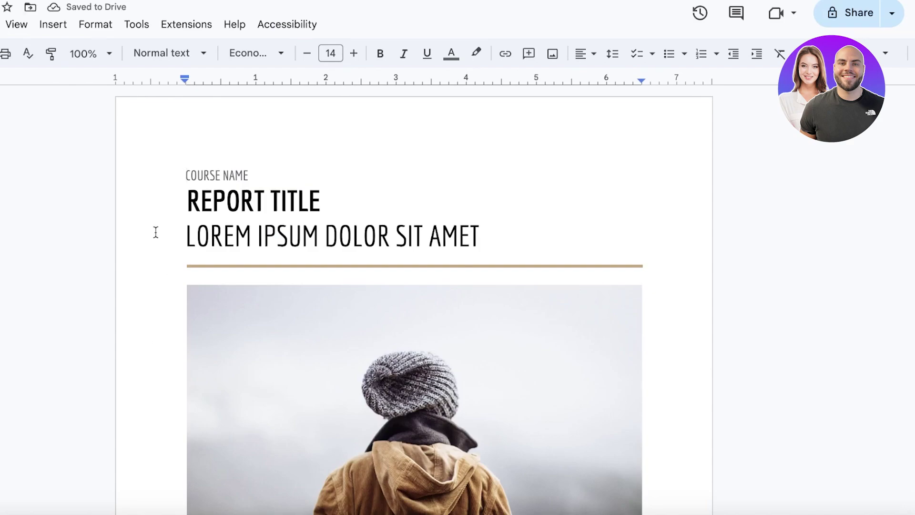
# Try AI Assist for Gemini's Set API Key in Docs and review the resulting error
pyautogui.click(198, 24)
pyautogui.moveTo(237, 123)
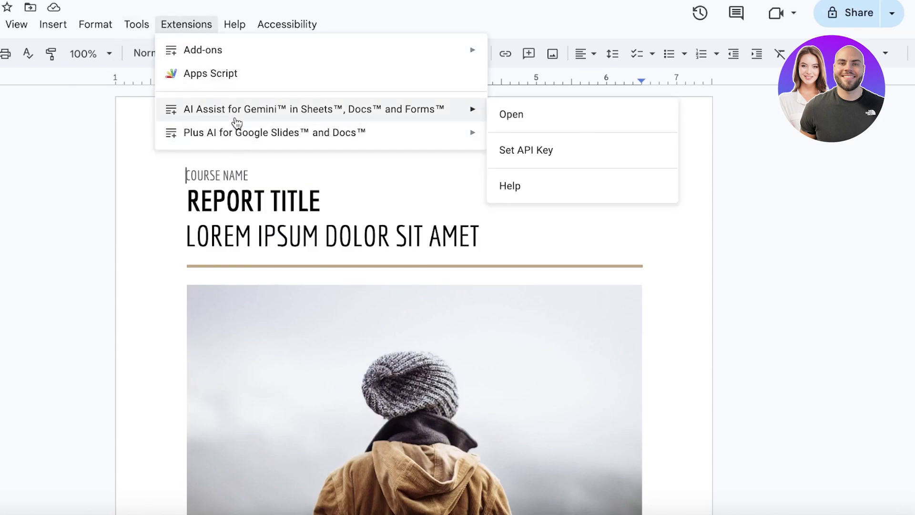
pyautogui.click(520, 151)
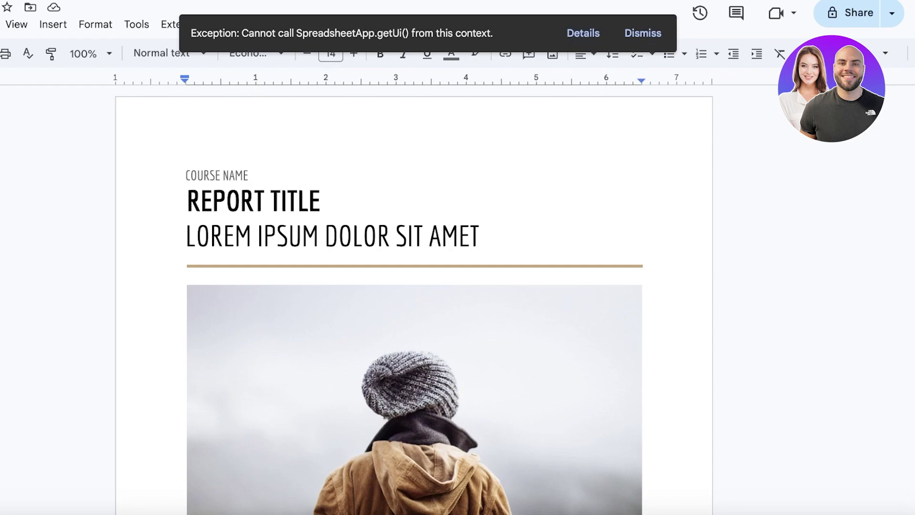
pyautogui.click(585, 34)
pyautogui.click(562, 293)
# Open the AI Assist for Gemini sidebar beside the report and dismiss the exception message
pyautogui.click(171, 26)
pyautogui.moveTo(198, 114)
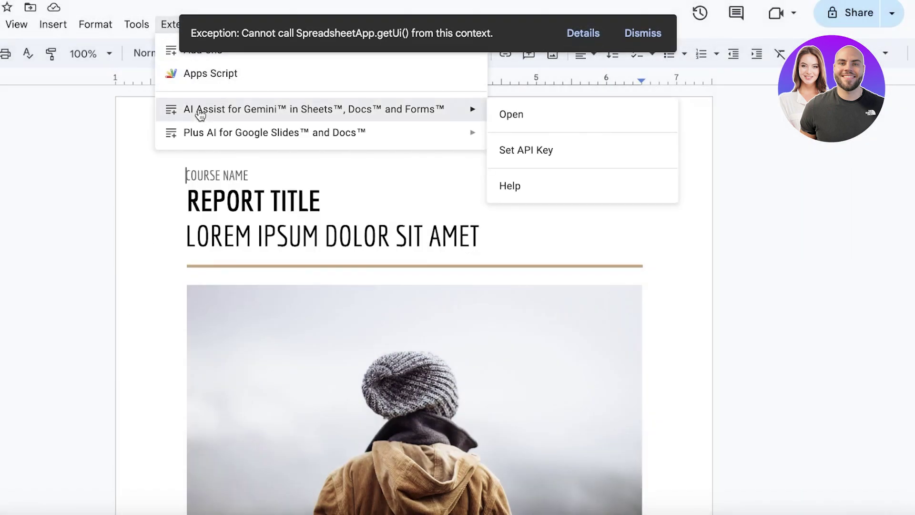
pyautogui.click(508, 114)
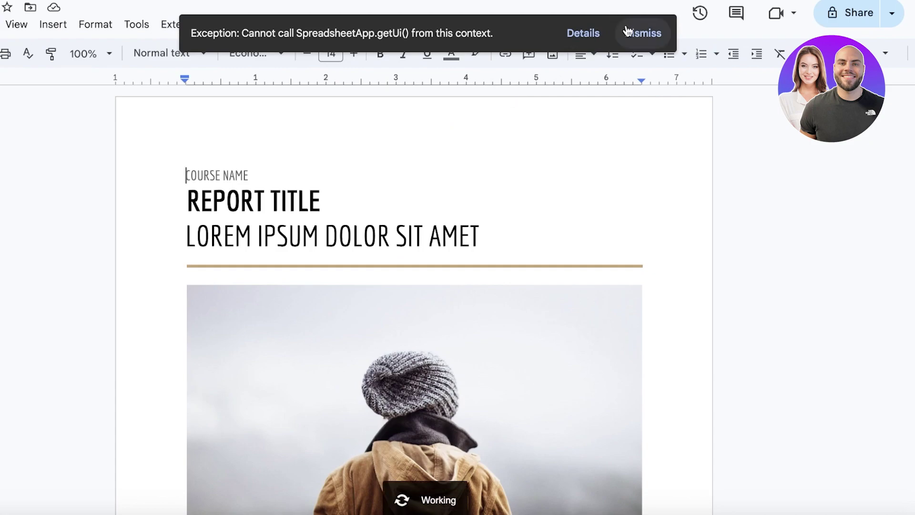
pyautogui.click(640, 33)
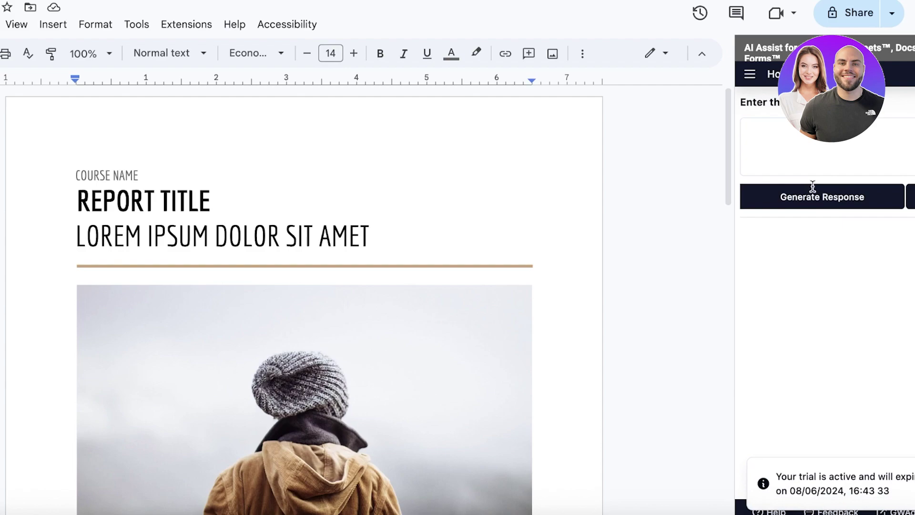
pyautogui.scroll(-5, 335, 392)
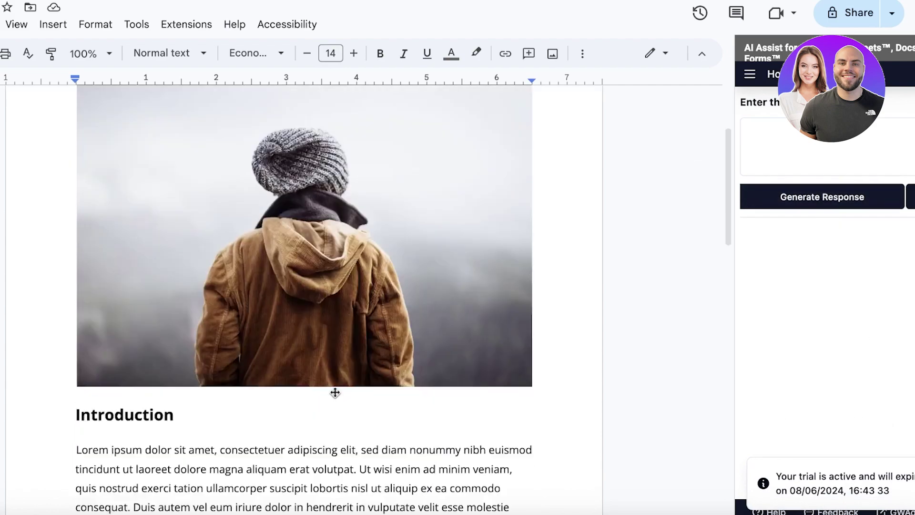
pyautogui.scroll(-8, 335, 392)
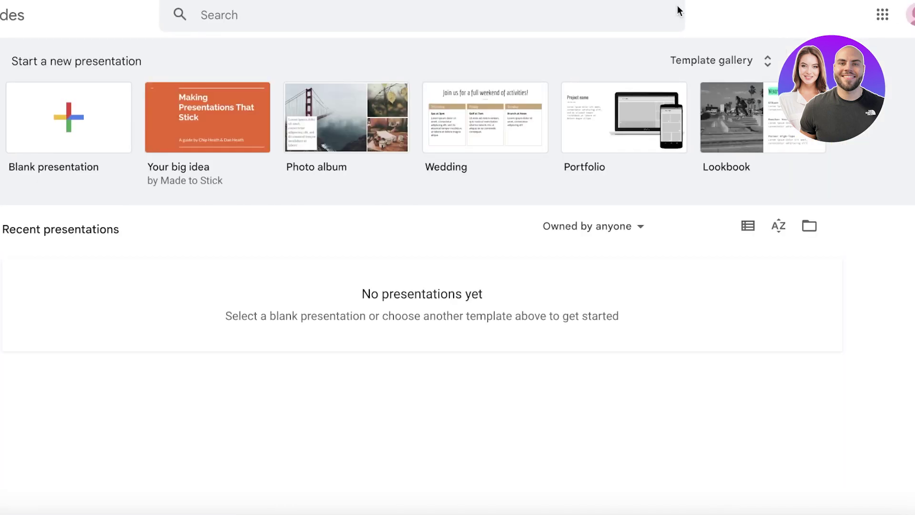
# Create a Lookbook-template presentation and find Plus AI for Google Slides and Docs under Extensions
pyautogui.click(77, 119)
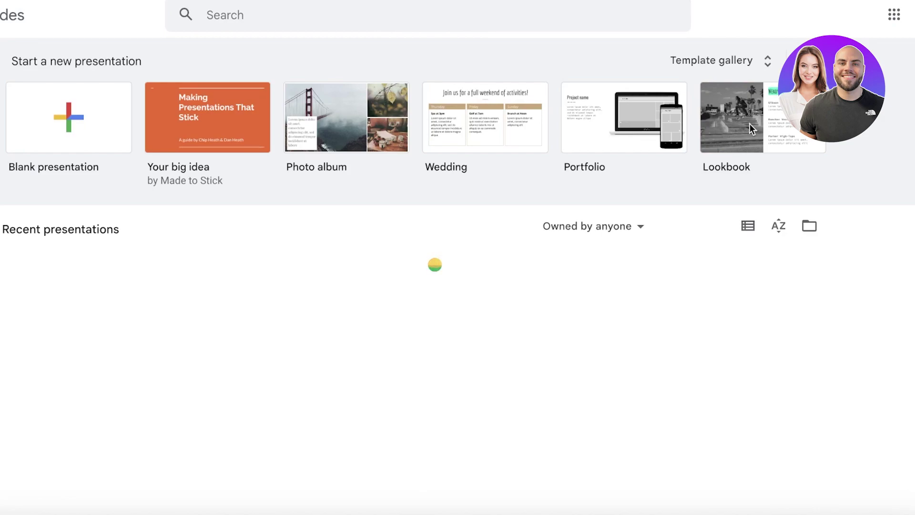
pyautogui.click(750, 127)
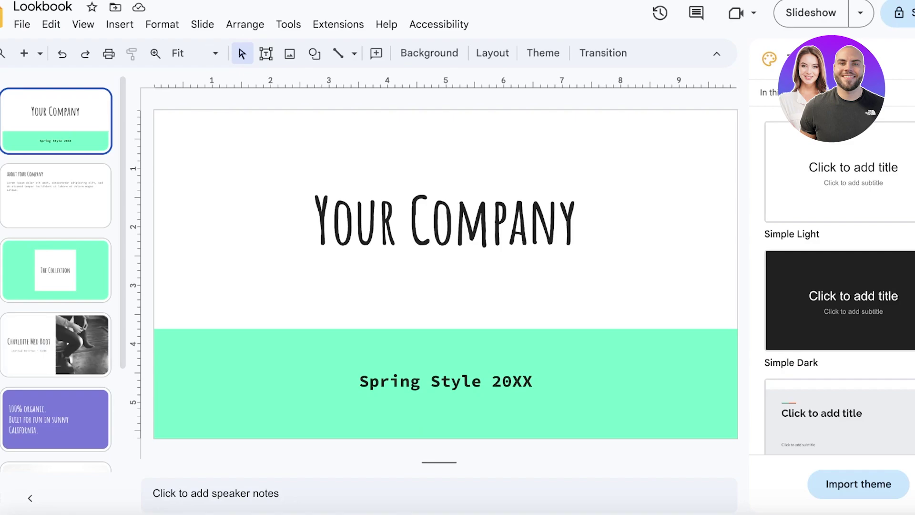
pyautogui.click(335, 25)
pyautogui.moveTo(349, 117)
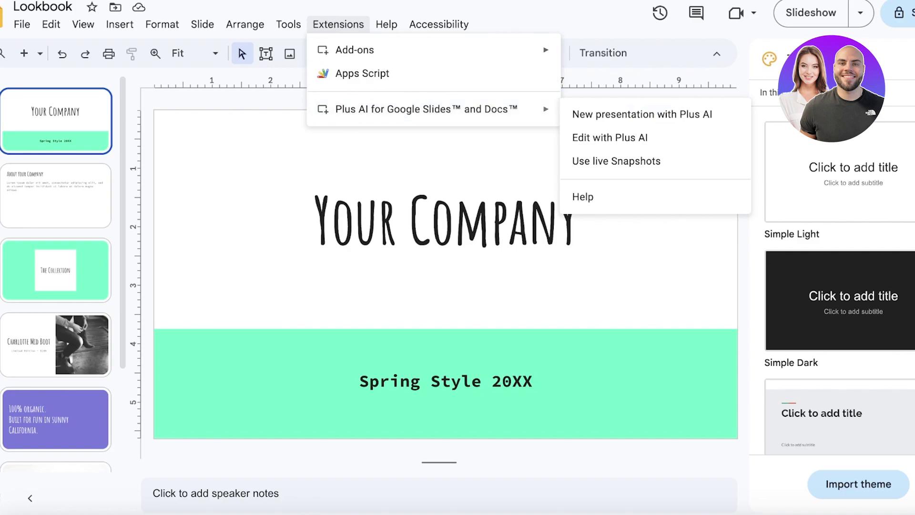